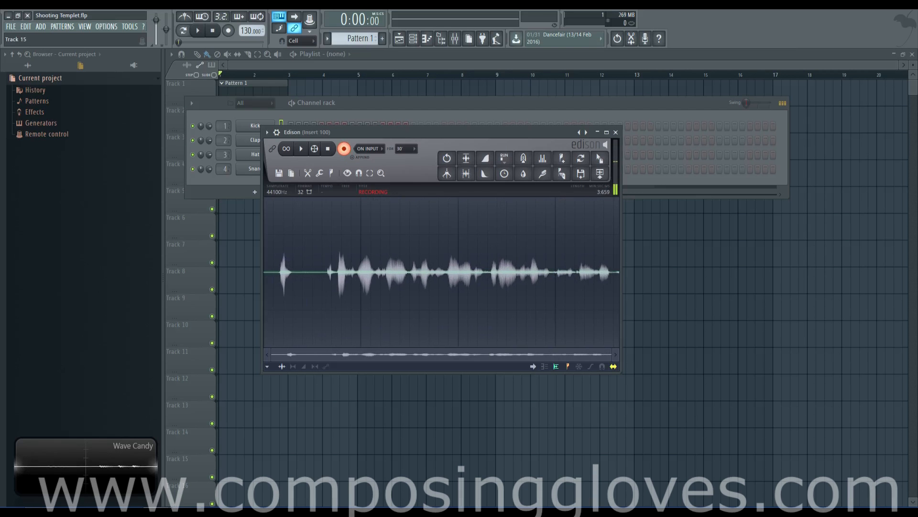
# Step: Reposition the Harmor window slightly and play a test note on its keyboard
pyautogui.click(99, 466)
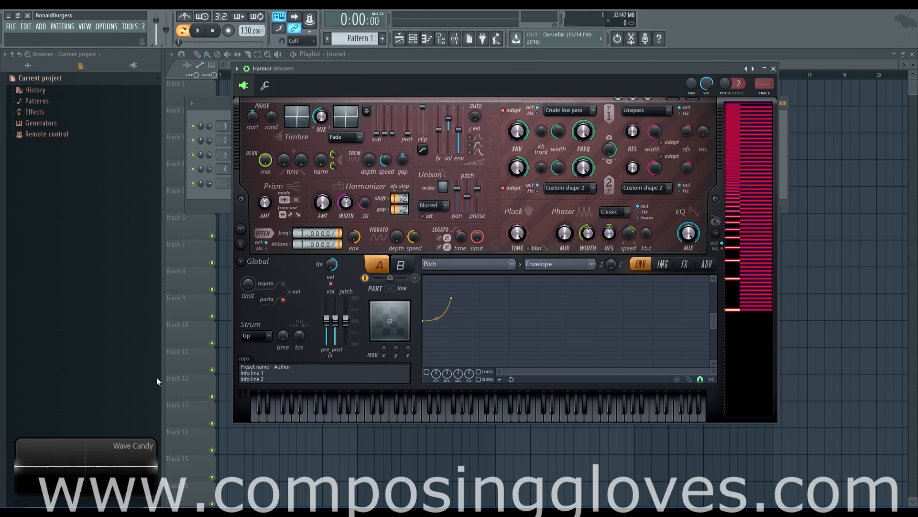
pyautogui.moveTo(374, 77)
pyautogui.mouseDown()
pyautogui.moveTo(406, 73)
pyautogui.moveTo(382, 74)
pyautogui.mouseUp()
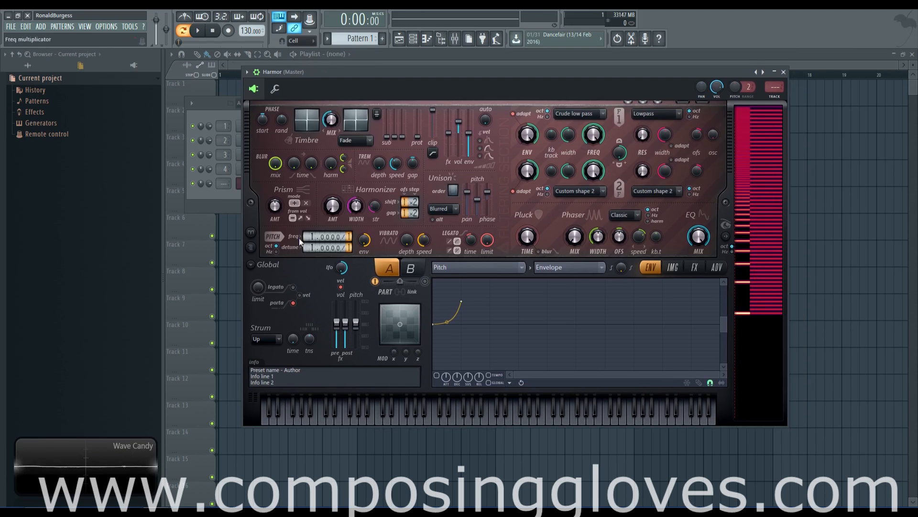
pyautogui.click(409, 414)
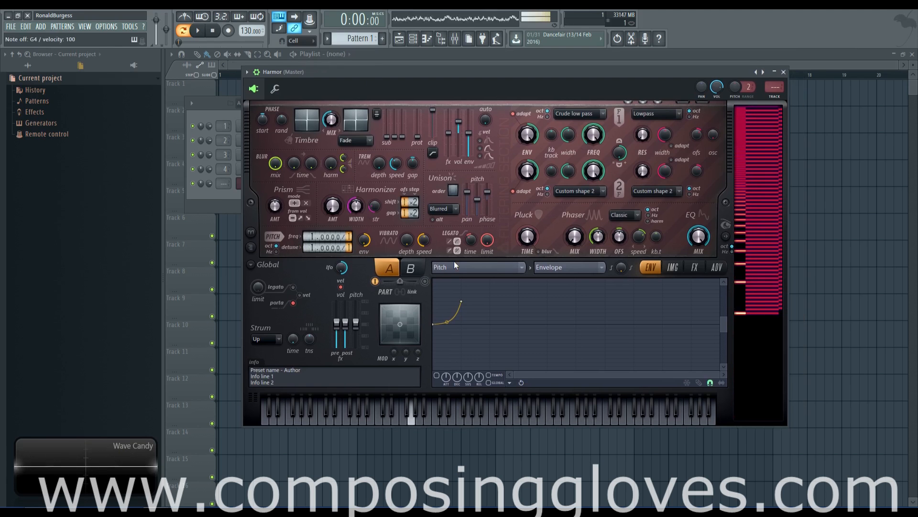
# Step: Compare the octave and Hz units in Harmor's pitch section, ending with Hz selected
pyautogui.click(277, 252)
pyautogui.click(277, 251)
pyautogui.click(277, 252)
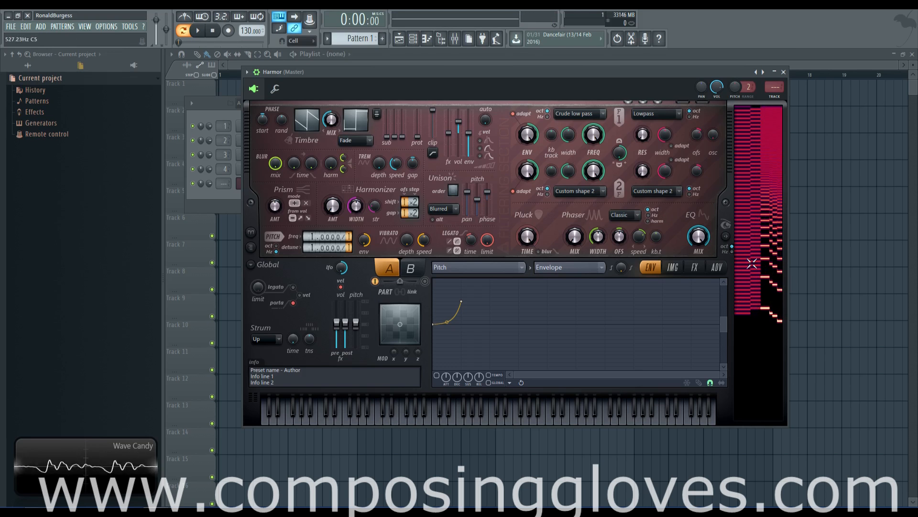
pyautogui.click(275, 245)
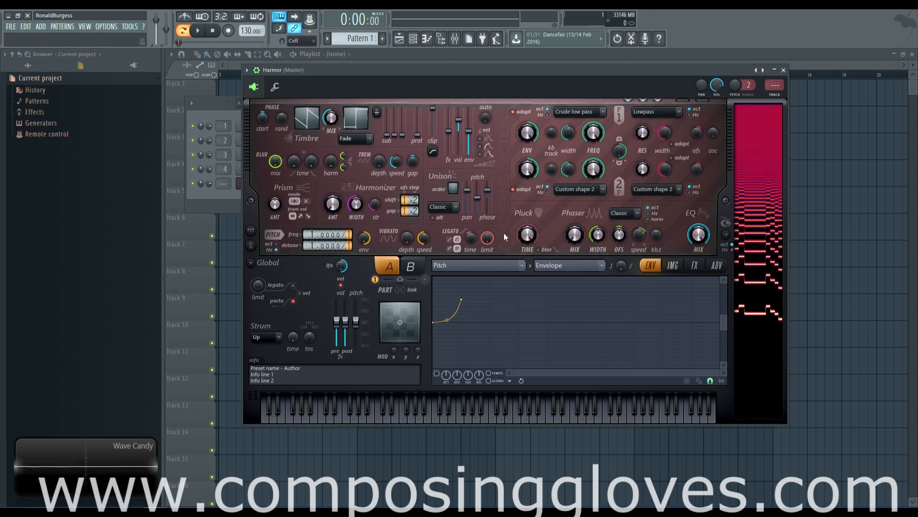
pyautogui.click(279, 244)
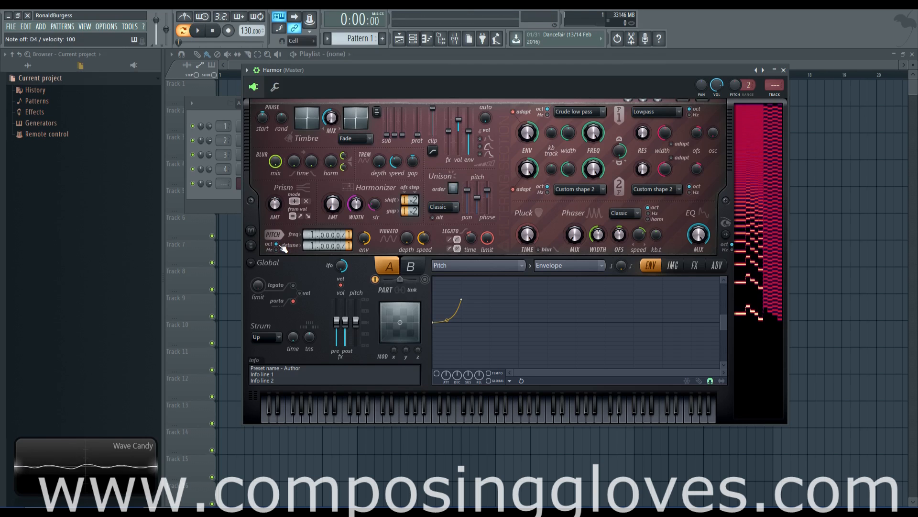
pyautogui.click(277, 249)
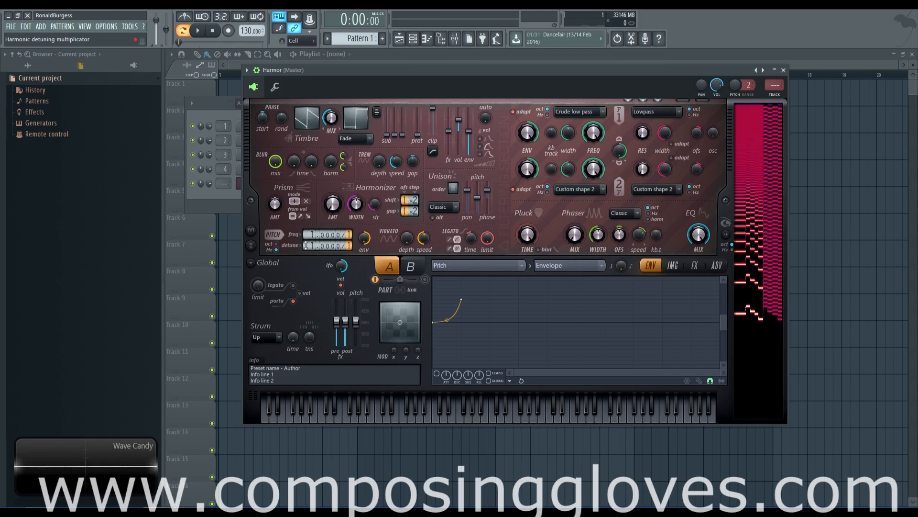
# Step: Examine the fundamental and harmonic frequencies of the played note in Harmor's spectrum display
pyautogui.click(782, 292)
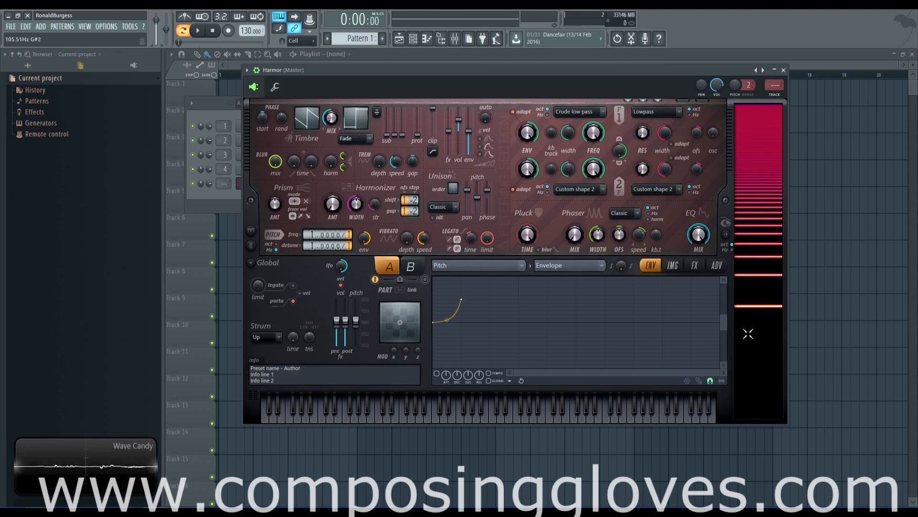
pyautogui.click(768, 305)
pyautogui.click(760, 273)
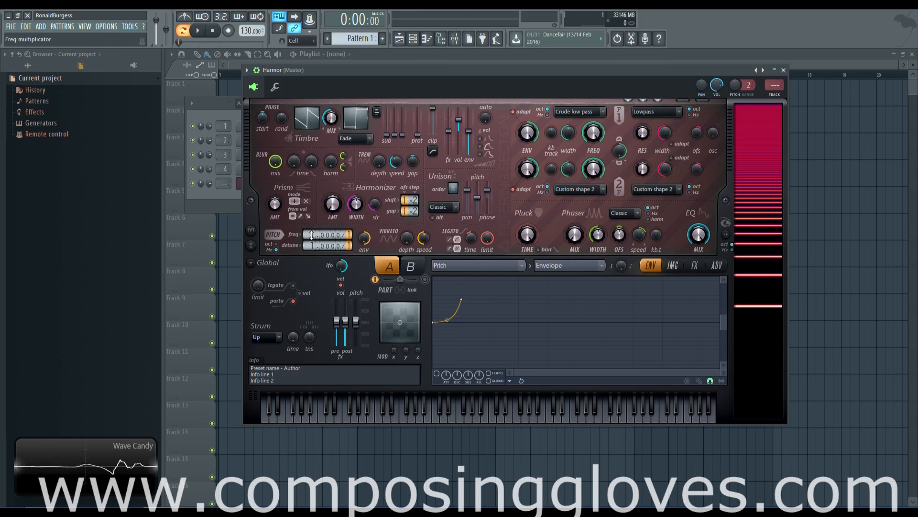
# Step: Try changing the pitch frequency ratio while playing notes, and restore the original ratio
pyautogui.moveTo(314, 234); pyautogui.dragTo(349, 228)
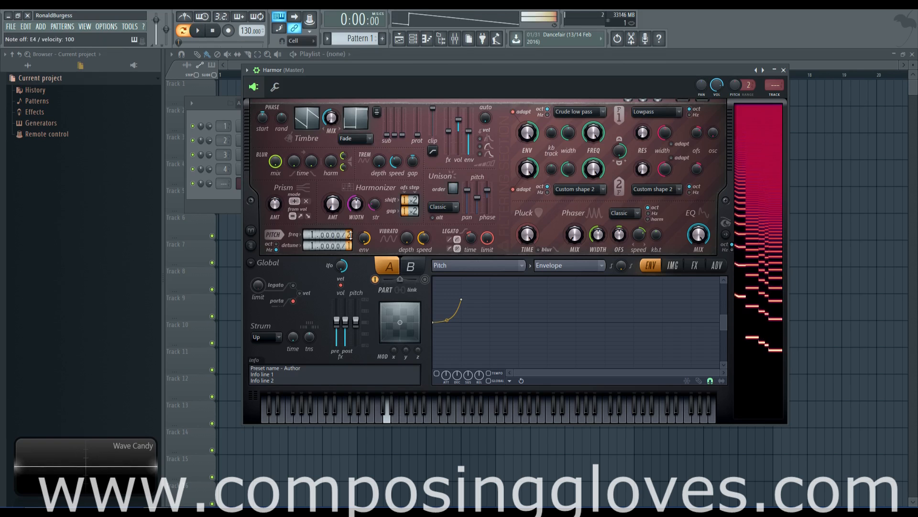
pyautogui.moveTo(352, 235); pyautogui.dragTo(352, 239)
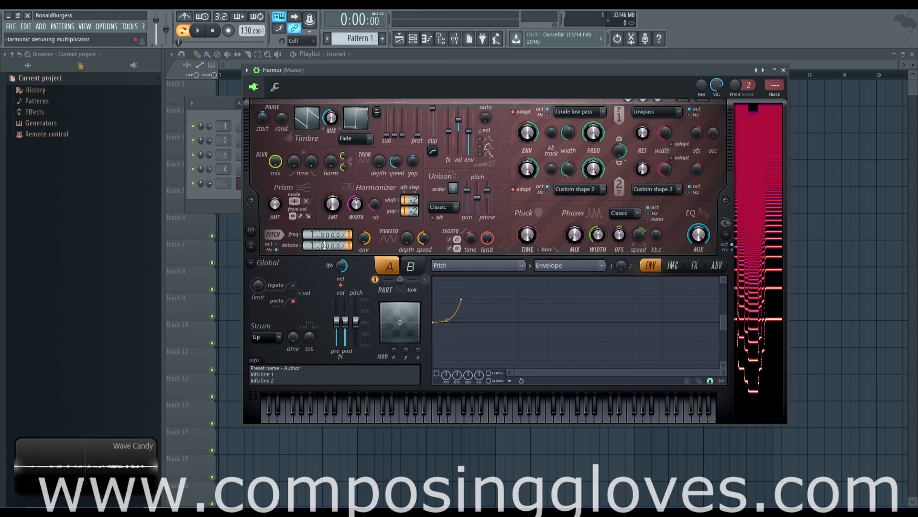
# Step: Try different harmonic detune multiplier and divider values while playing test notes, and restore the original detune ratio
pyautogui.moveTo(324, 245)
pyautogui.mouseDown()
pyautogui.moveTo(324, 235)
pyautogui.moveTo(324, 245)
pyautogui.mouseUp()
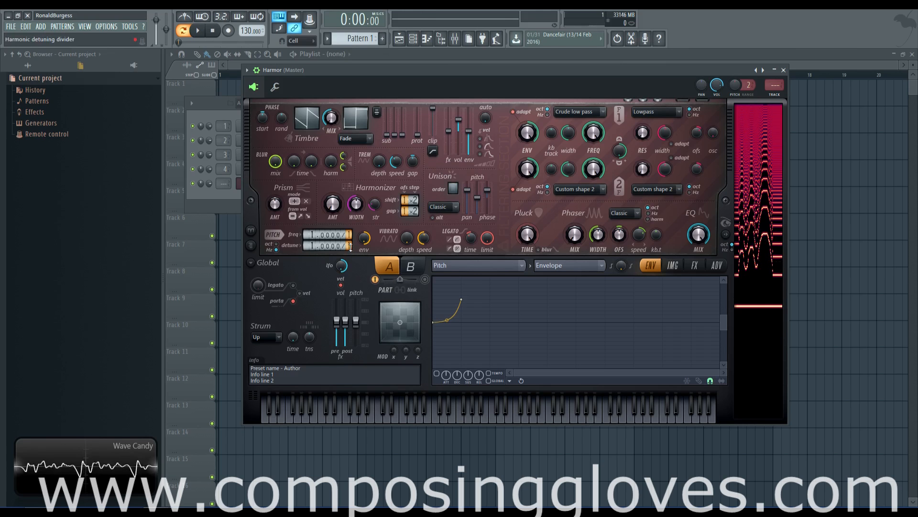
pyautogui.press('b')
pyautogui.scroll(5, 351, 246)
pyautogui.press('v')
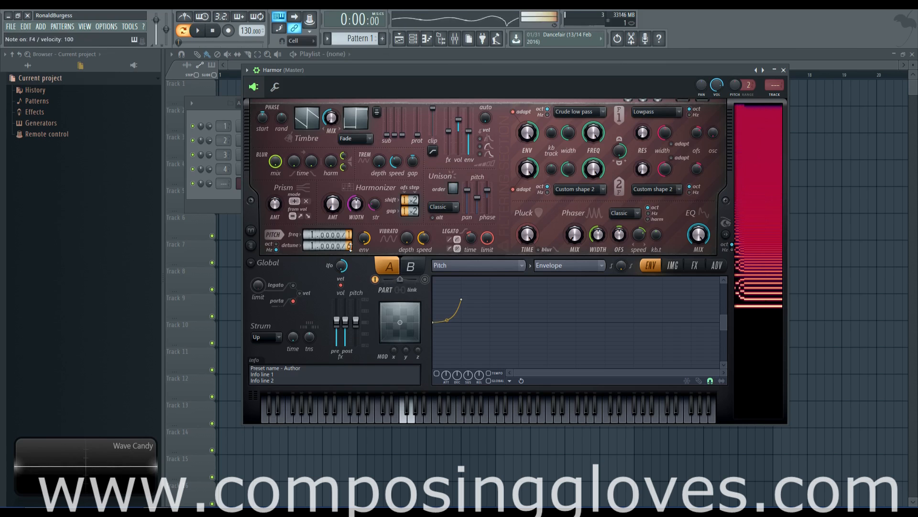
pyautogui.press('c')
pyautogui.press('x')
pyautogui.press('c')
pyautogui.scroll(-5, 350, 247)
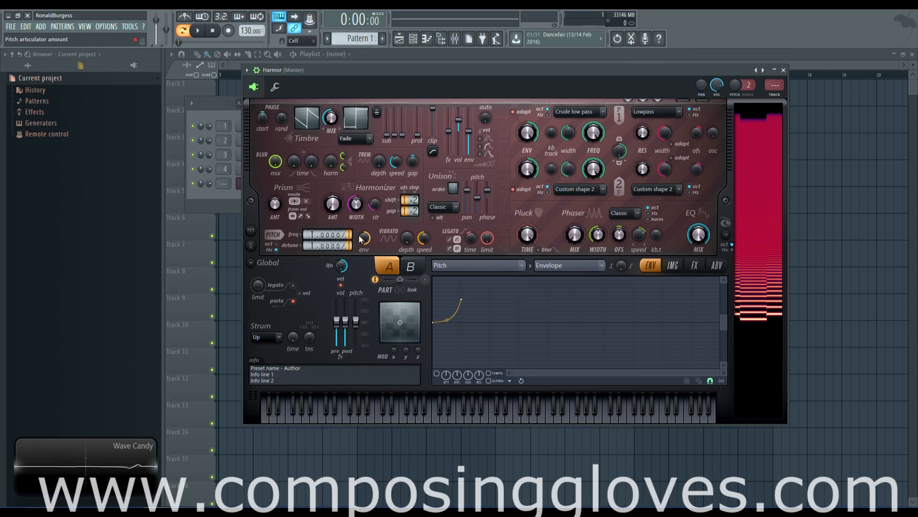
# Step: Open the articulator of the pitch frequency, raise the pitch envelope's end point and bend its curve to a fast initial rise
pyautogui.rightClick(325, 235)
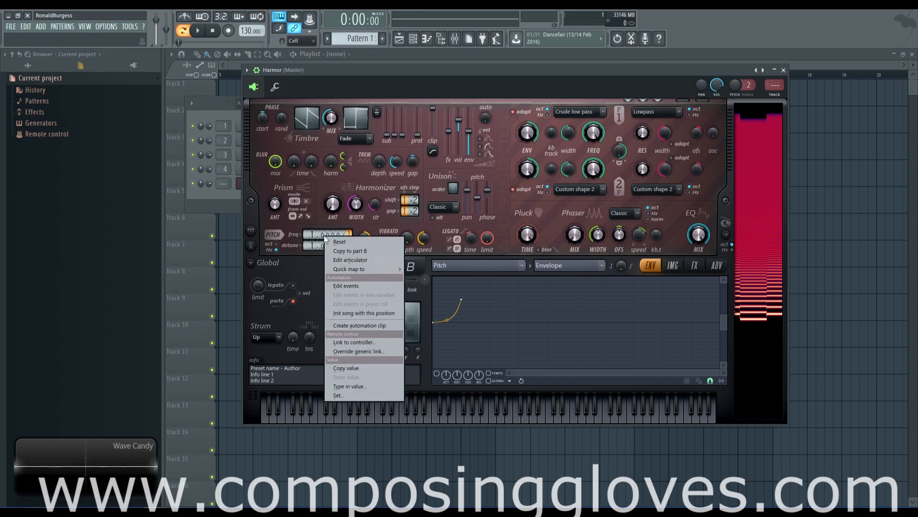
pyautogui.click(357, 260)
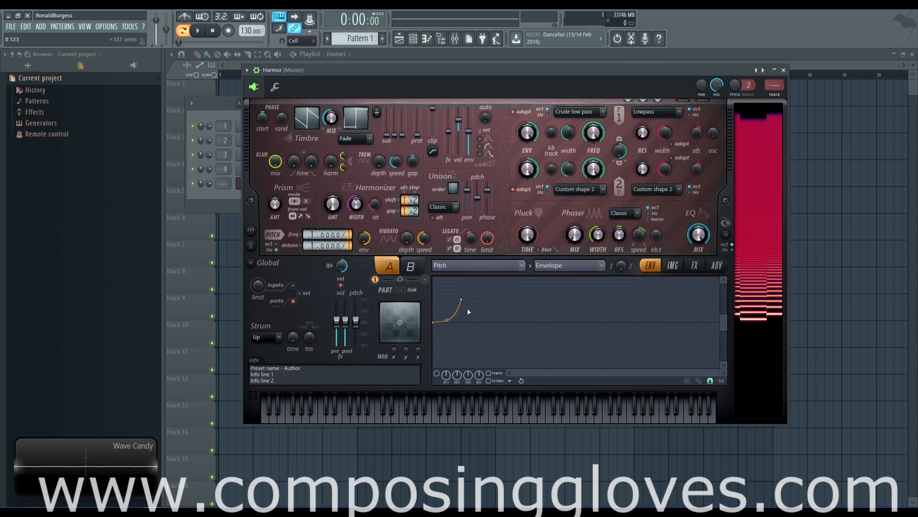
pyautogui.moveTo(462, 300); pyautogui.dragTo(461, 322)
pyautogui.moveTo(461, 322); pyautogui.dragTo(462, 295)
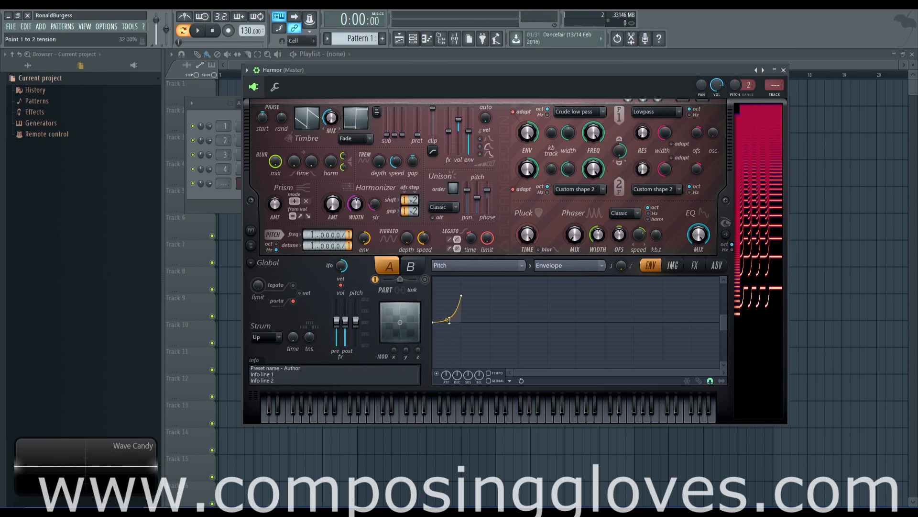
pyautogui.moveTo(449, 320); pyautogui.dragTo(449, 306)
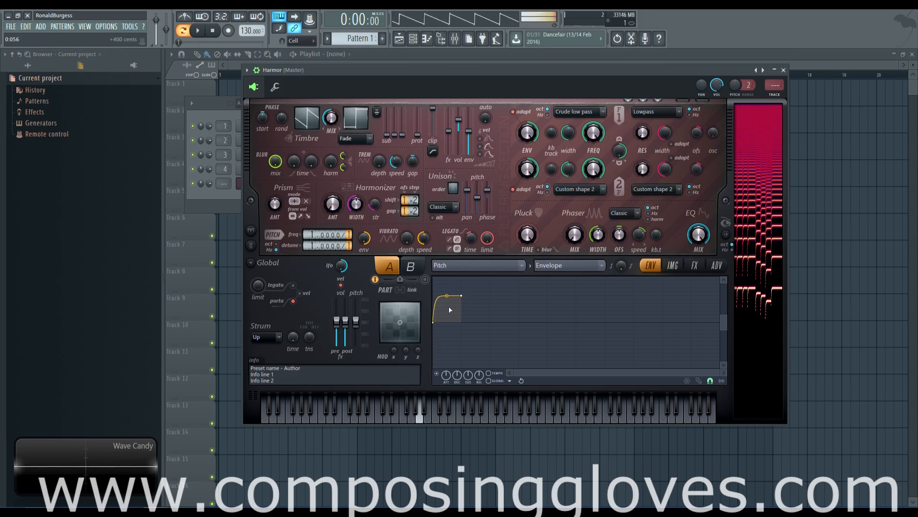
# Step: Try the pitch envelope amount at zero and at a negative setting
pyautogui.click(365, 239)
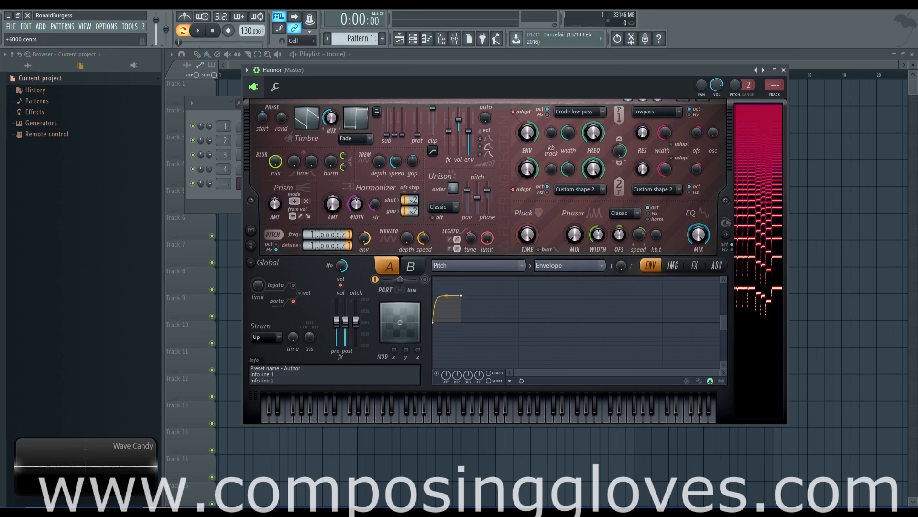
pyautogui.moveTo(366, 243); pyautogui.dragTo(365, 252)
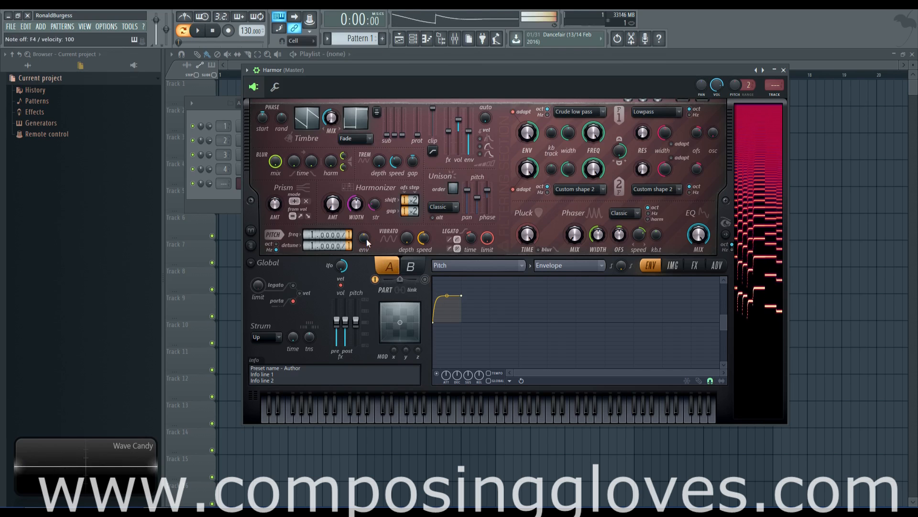
pyautogui.moveTo(368, 243); pyautogui.dragTo(365, 241)
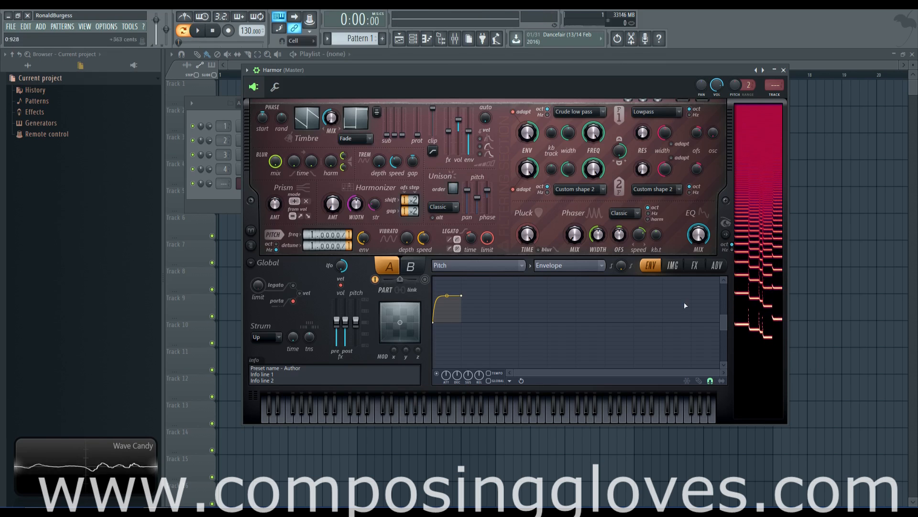
# Step: Reshape the pitch envelope into a nearly linear rise and return the envelope amount to a positive setting
pyautogui.moveTo(446, 295); pyautogui.dragTo(447, 312)
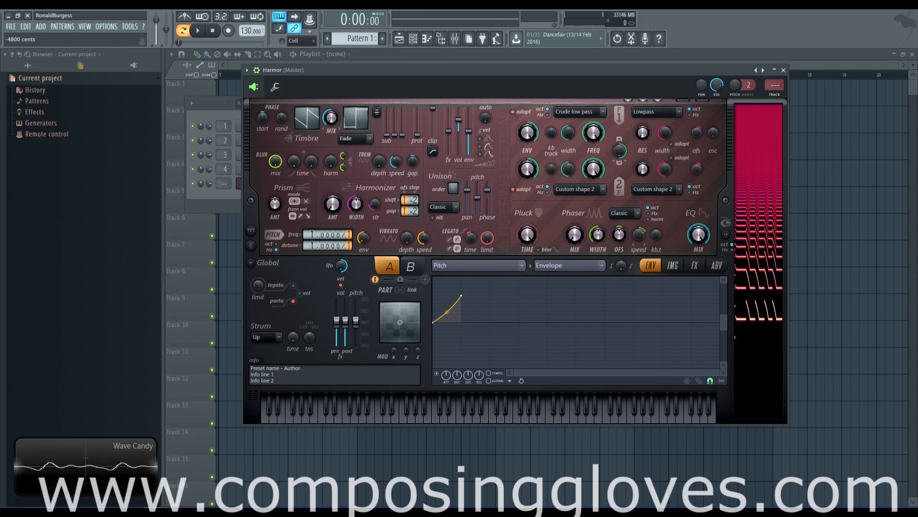
pyautogui.moveTo(365, 236); pyautogui.dragTo(365, 233)
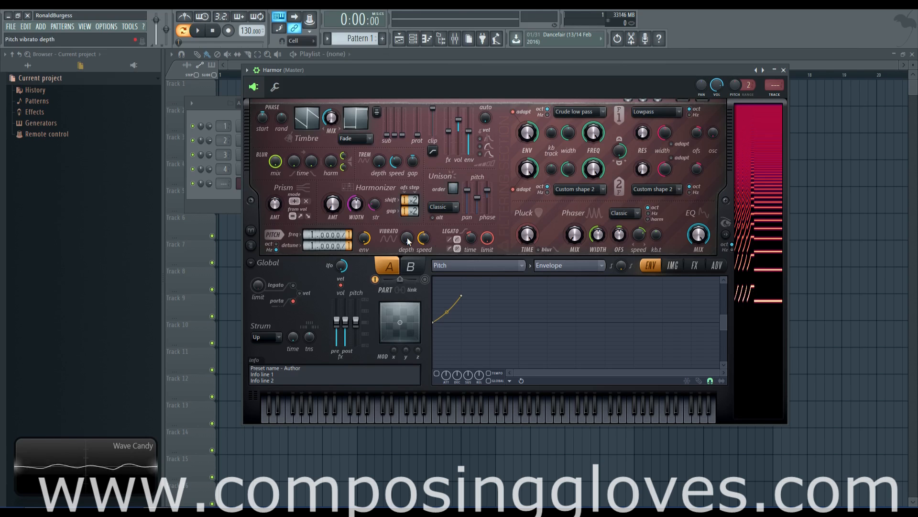
# Step: Try pitch vibrato at full depth, and turn the vibrato depth and speed down to zero
pyautogui.moveTo(407, 238); pyautogui.dragTo(407, 206)
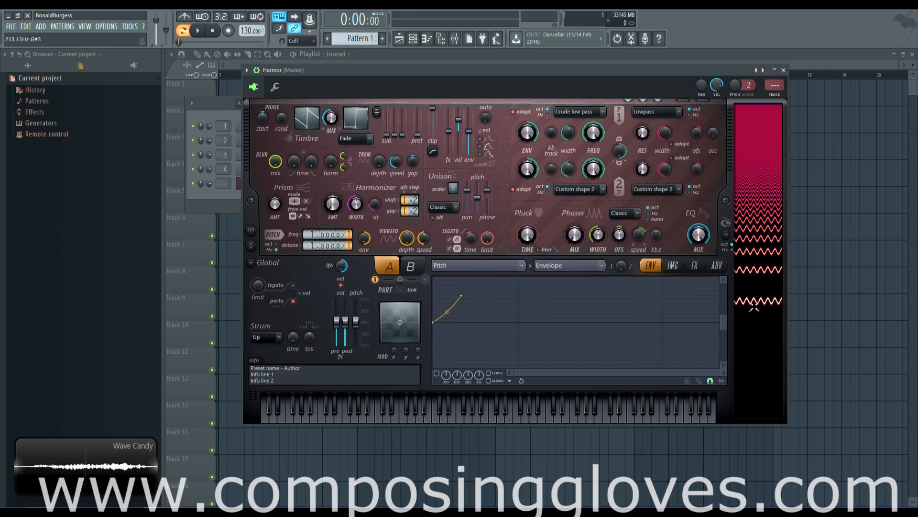
pyautogui.moveTo(424, 242); pyautogui.dragTo(424, 263)
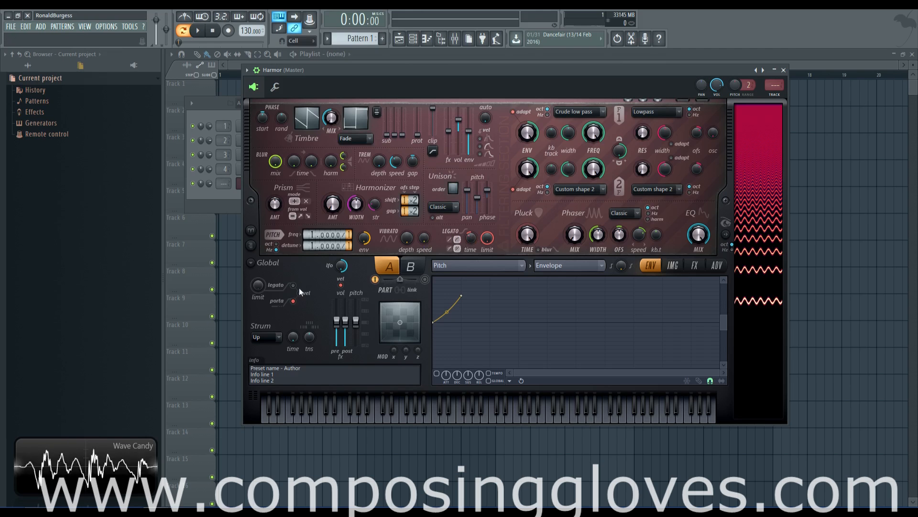
# Step: Turn off portamento and enable legato mode in the Global section
pyautogui.click(294, 301)
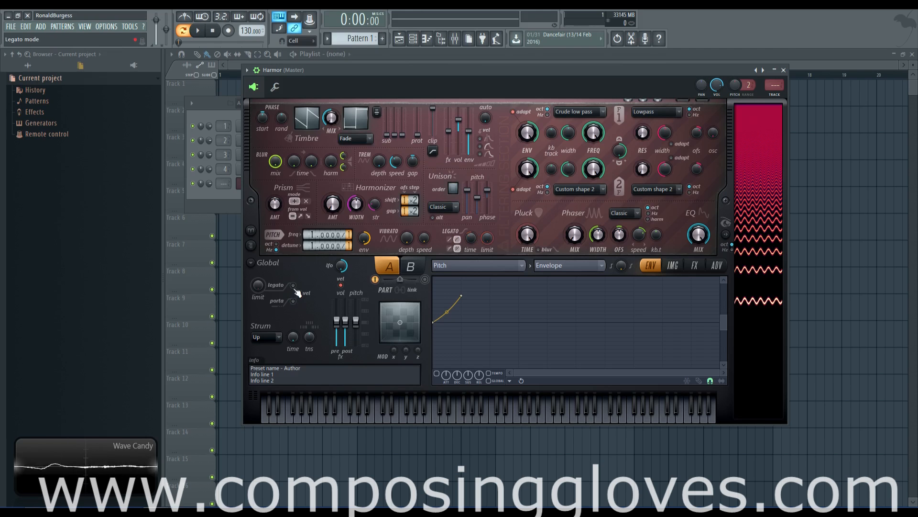
pyautogui.click(296, 286)
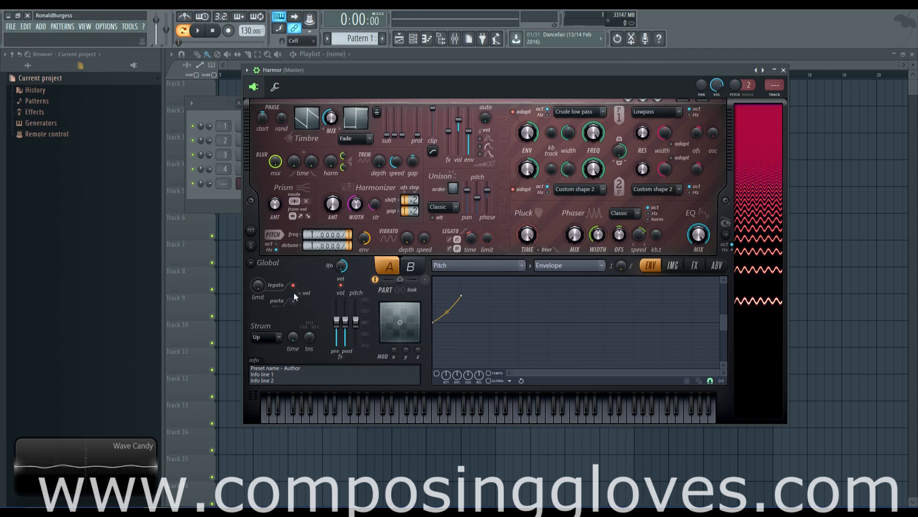
pyautogui.click(293, 286)
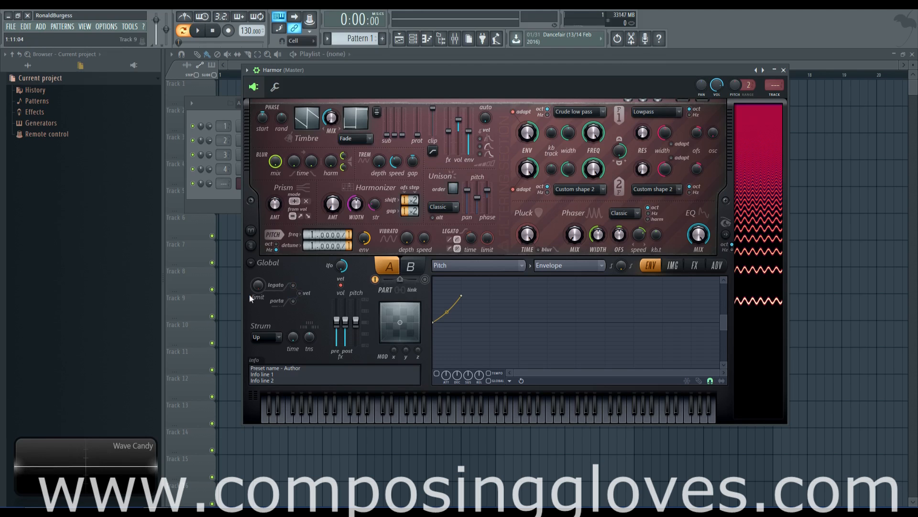
pyautogui.click(294, 285)
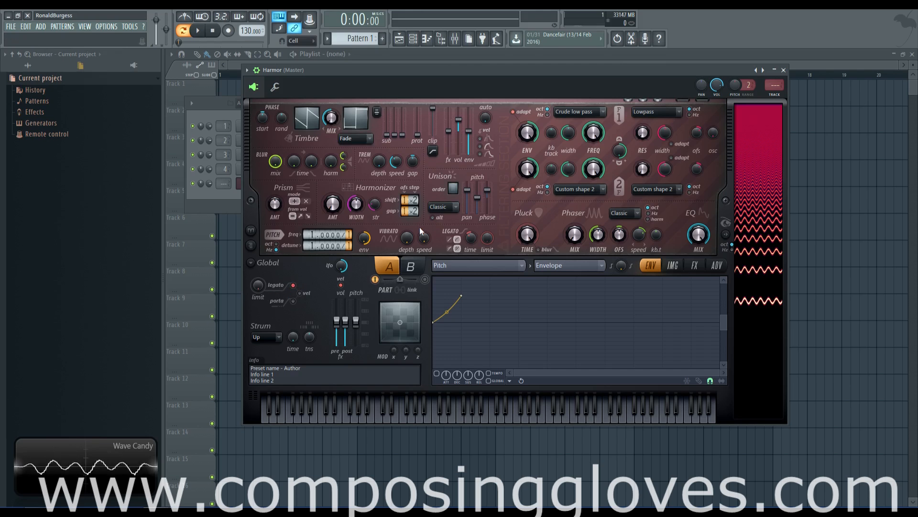
# Step: Play overlapping test notes in legato mode, switch to portamento for comparison and return to legato
pyautogui.press('c')
pyautogui.press('m')
pyautogui.press('m')
pyautogui.press('m')
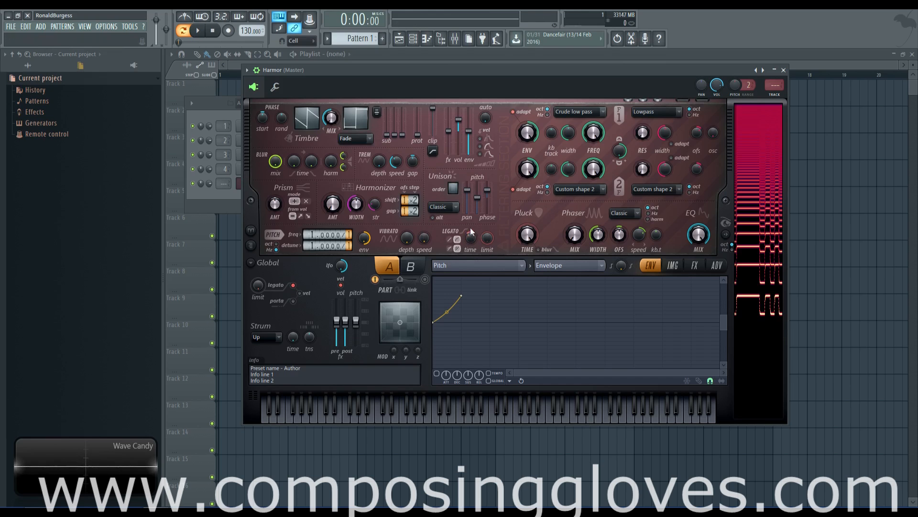
pyautogui.click(293, 301)
pyautogui.click(292, 286)
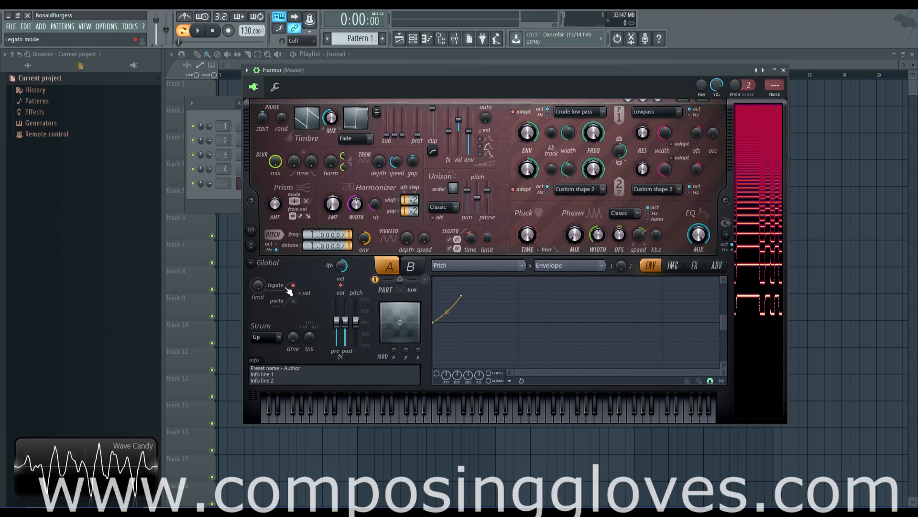
# Step: Adjust the legato slide time, trying a long glide and the minimum, and leave it raised for an audible glide
pyautogui.click(471, 240)
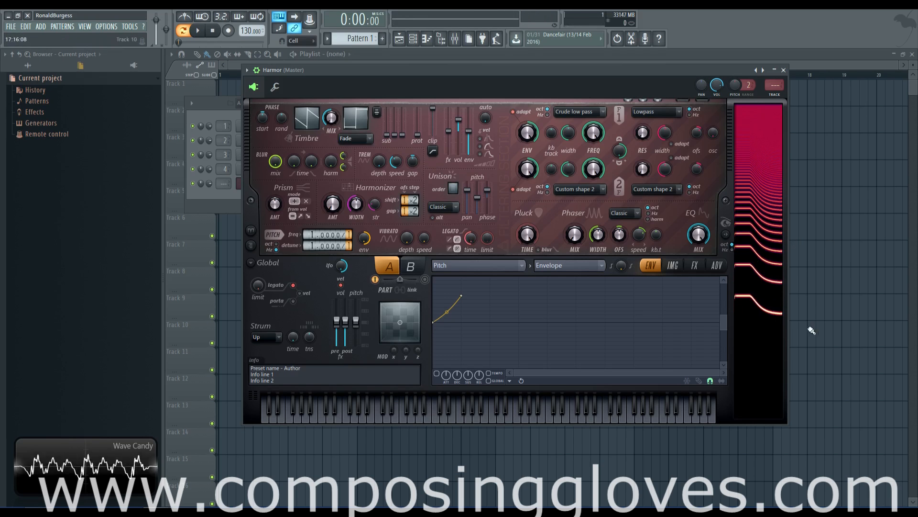
pyautogui.moveTo(470, 243); pyautogui.dragTo(470, 287)
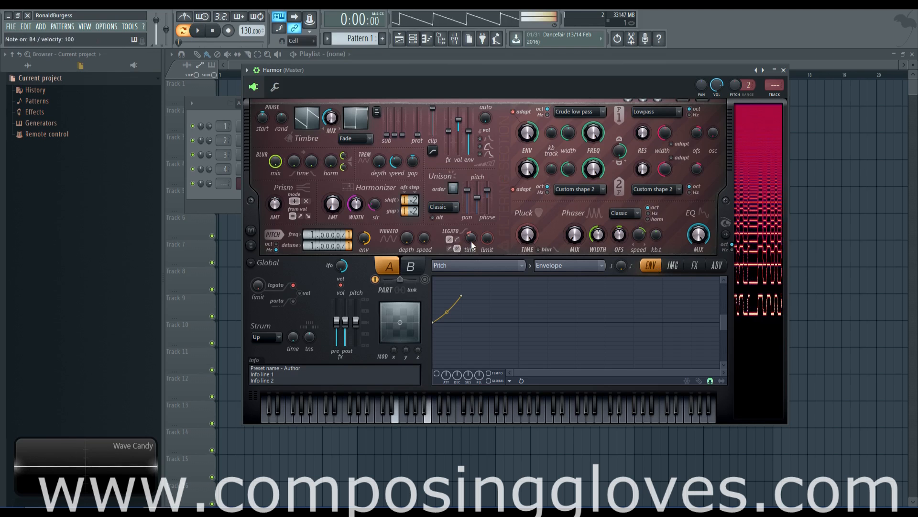
pyautogui.moveTo(471, 242); pyautogui.dragTo(472, 237)
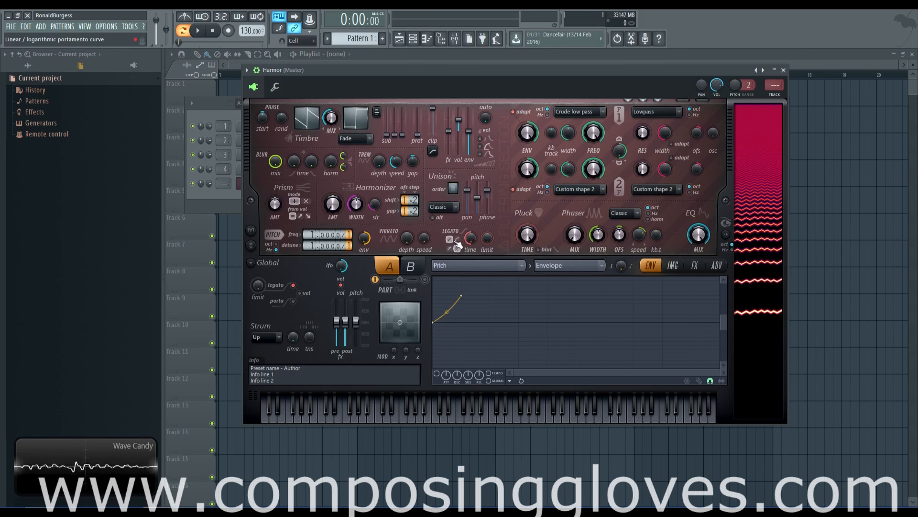
pyautogui.moveTo(471, 238)
pyautogui.mouseDown()
pyautogui.moveTo(470, 254)
pyautogui.moveTo(467, 234)
pyautogui.mouseUp()
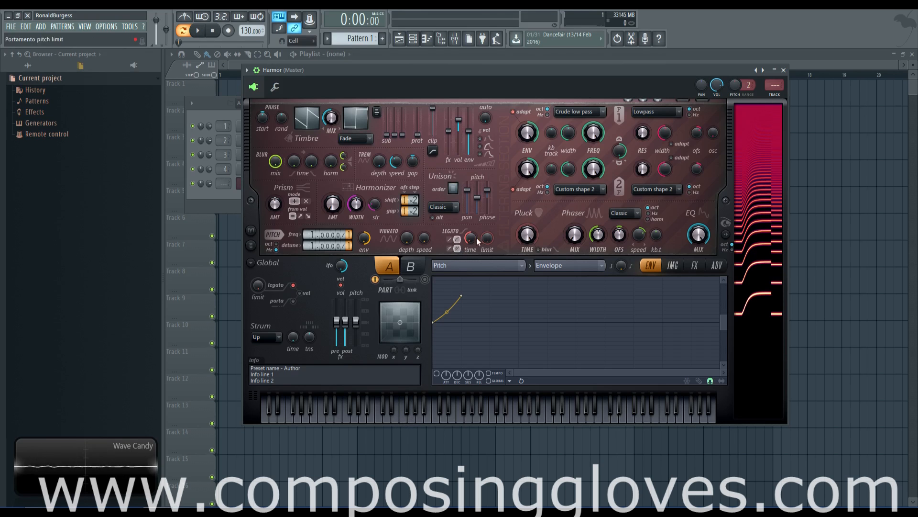
# Step: Fine-tune the legato slide time and play the neighbouring notes E4 and F4 to hear the glide
pyautogui.moveTo(470, 240); pyautogui.dragTo(469, 244)
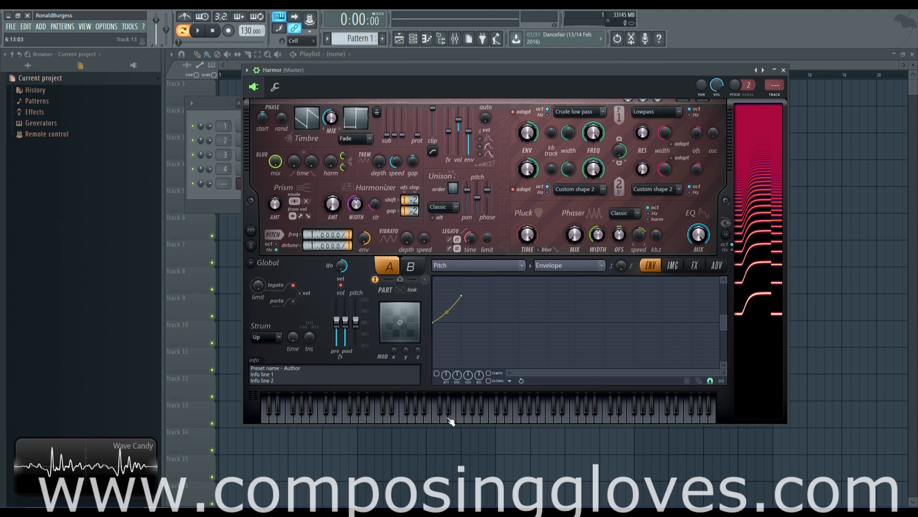
pyautogui.press('c')
pyautogui.press('v')
pyautogui.press('v')
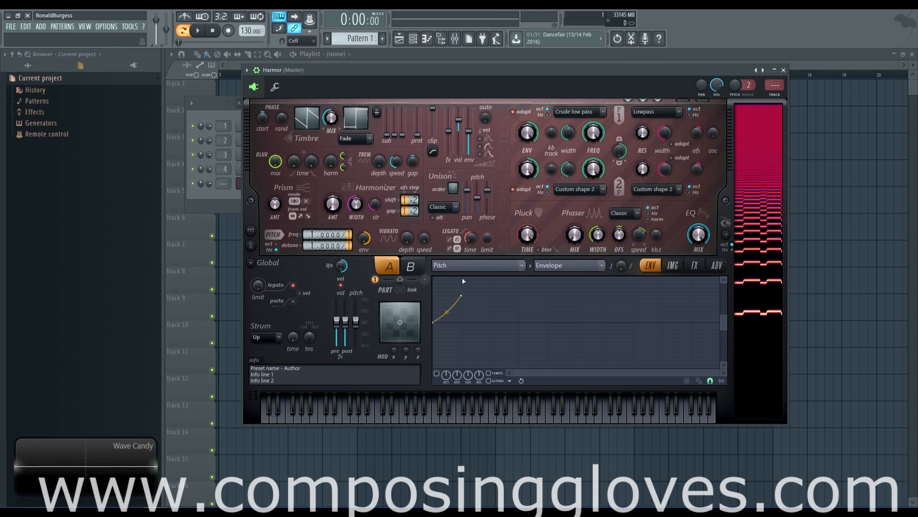
# Step: Play narrow intervals such as E4 to F4 and wide ones such as E4 to C5 to compare the glides
pyautogui.click(416, 420)
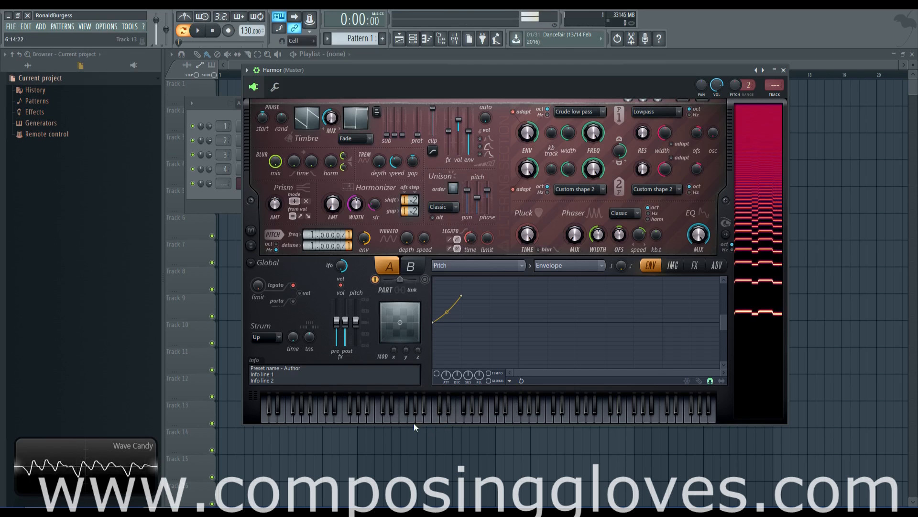
pyautogui.click(534, 410)
pyautogui.press('c')
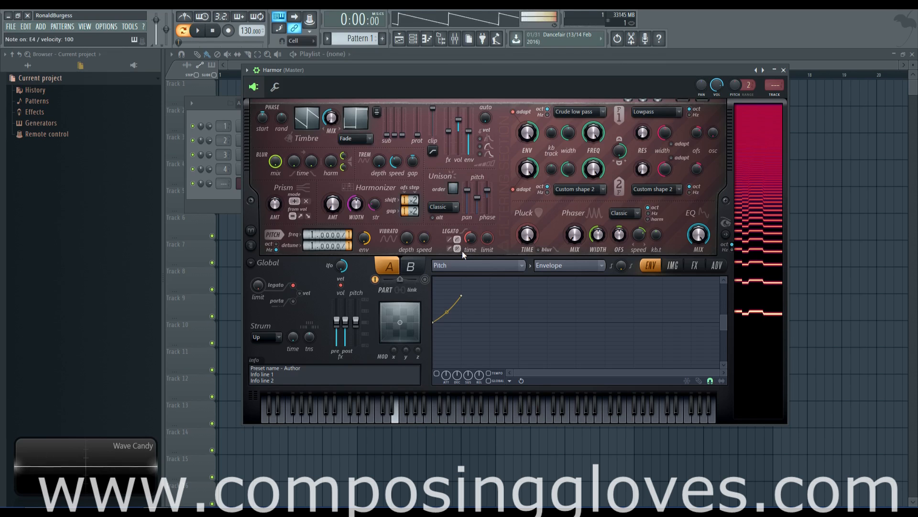
pyautogui.press('q')
pyautogui.press('c')
pyautogui.press('q')
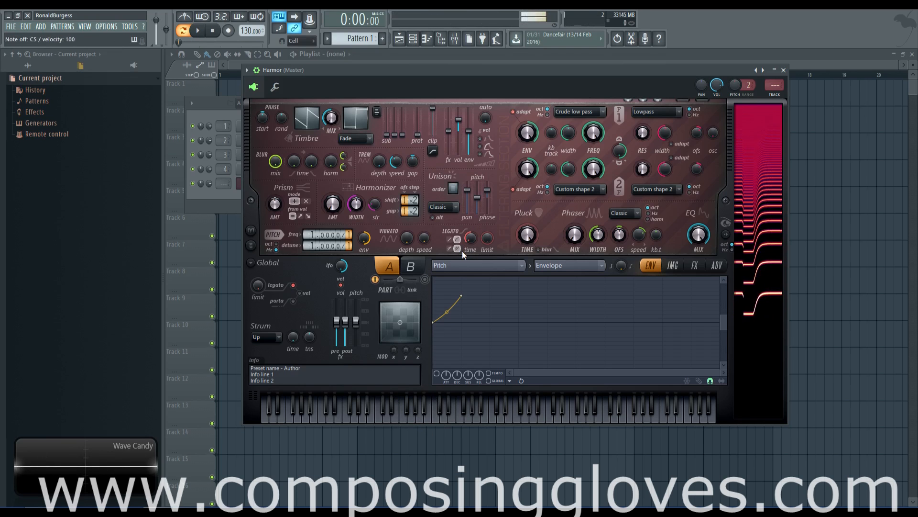
pyautogui.press('v')
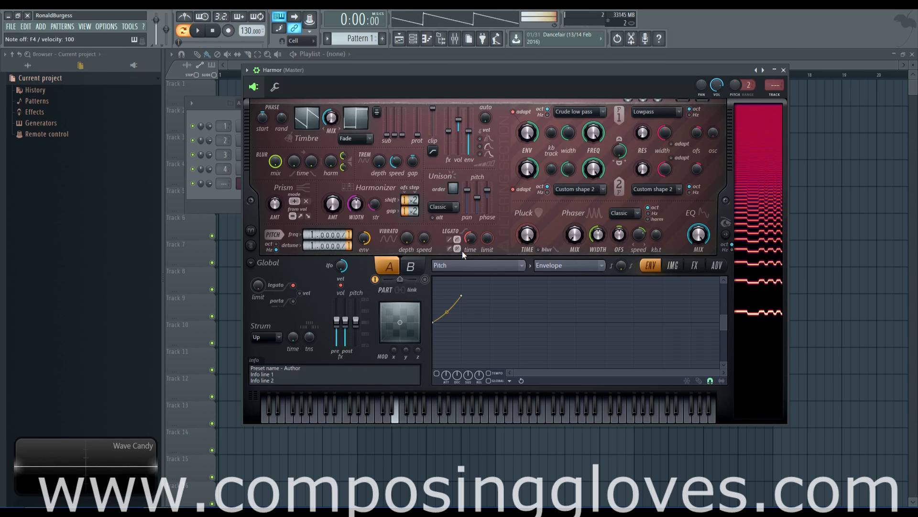
pyautogui.press('q')
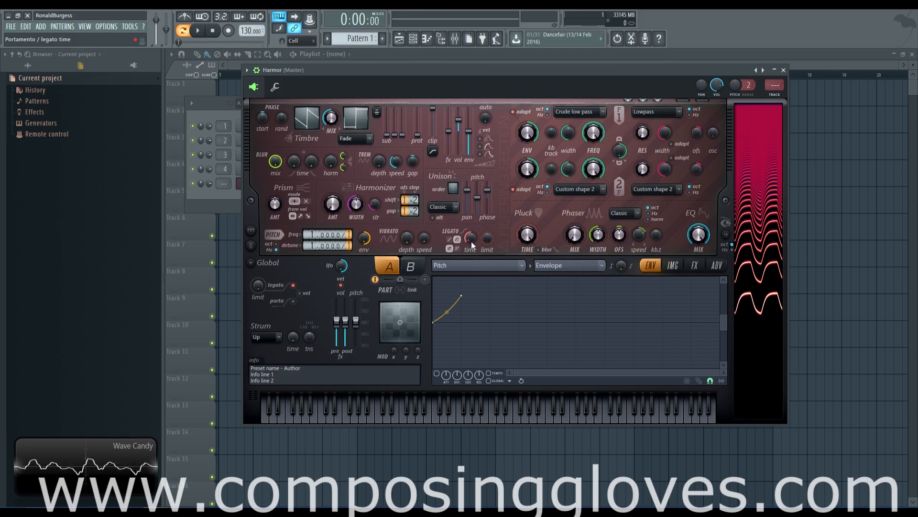
# Step: Try a shorter legato slide time and raise it again for a slower glide
pyautogui.moveTo(472, 244); pyautogui.dragTo(472, 242)
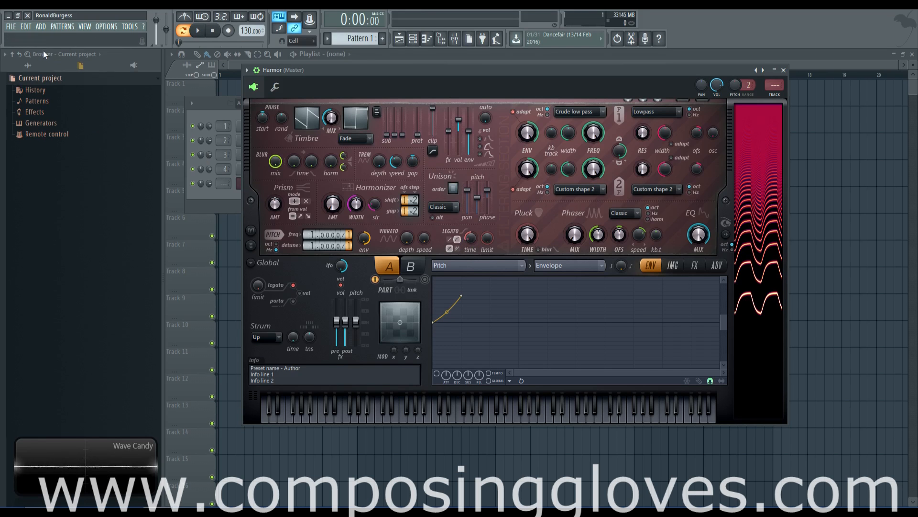
pyautogui.moveTo(475, 242); pyautogui.dragTo(475, 254)
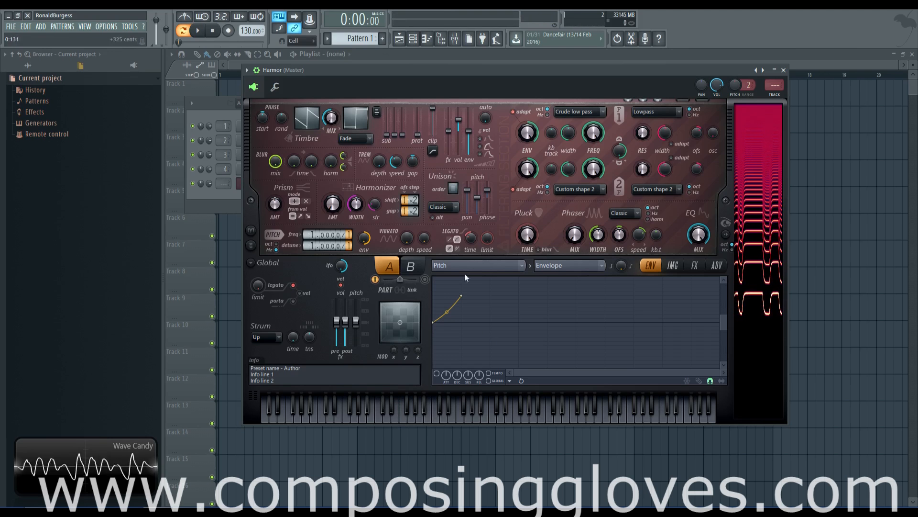
pyautogui.moveTo(473, 241); pyautogui.dragTo(473, 227)
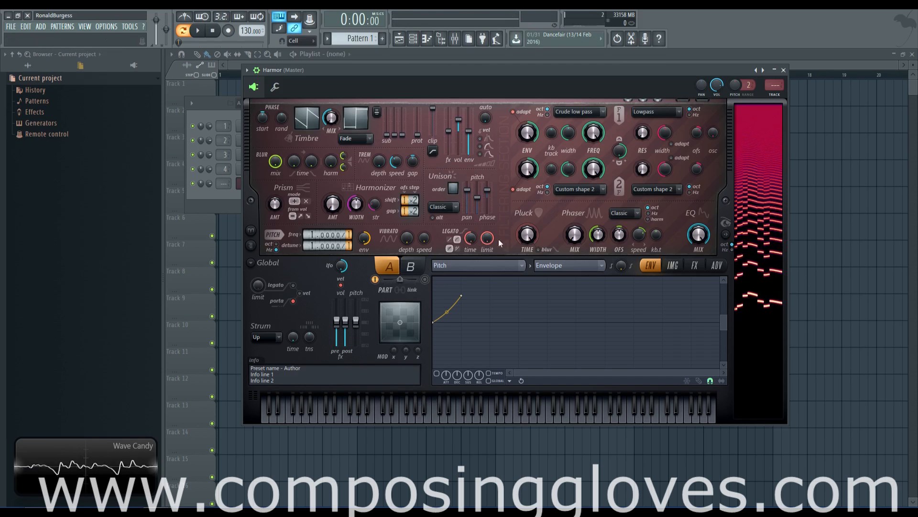
# Step: Try both settings of the lower option beside the legato time, and switch the Global section to portamento mode
pyautogui.click(459, 250)
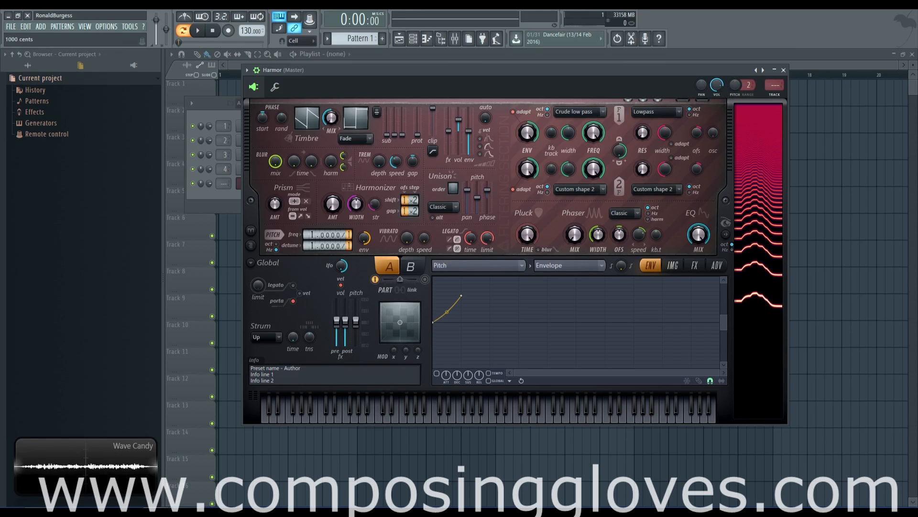
pyautogui.click(450, 248)
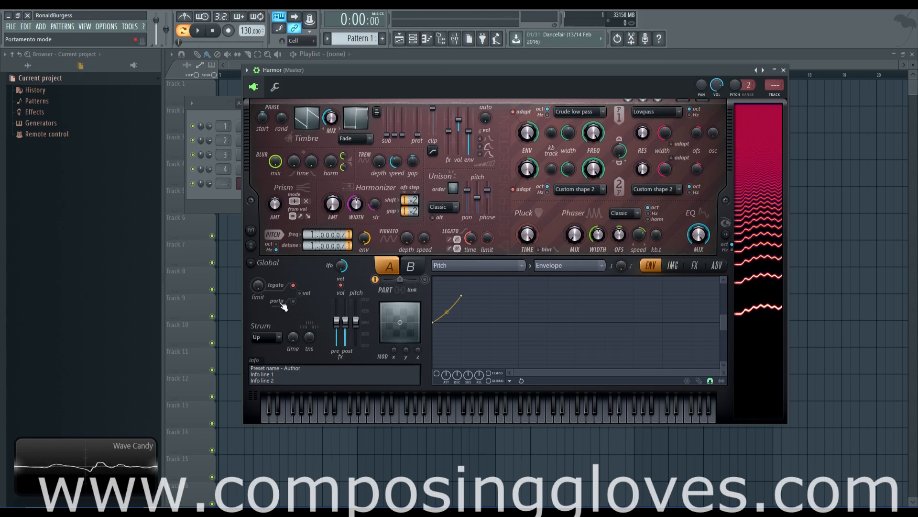
pyautogui.click(295, 286)
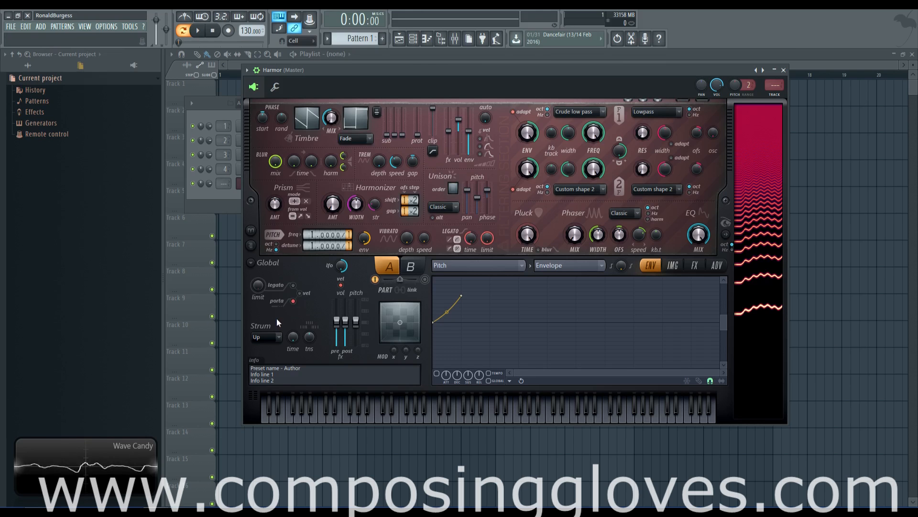
# Step: Reposition the Harmor window slightly higher and play E4 and B4 in portamento mode
pyautogui.moveTo(524, 76); pyautogui.dragTo(522, 61)
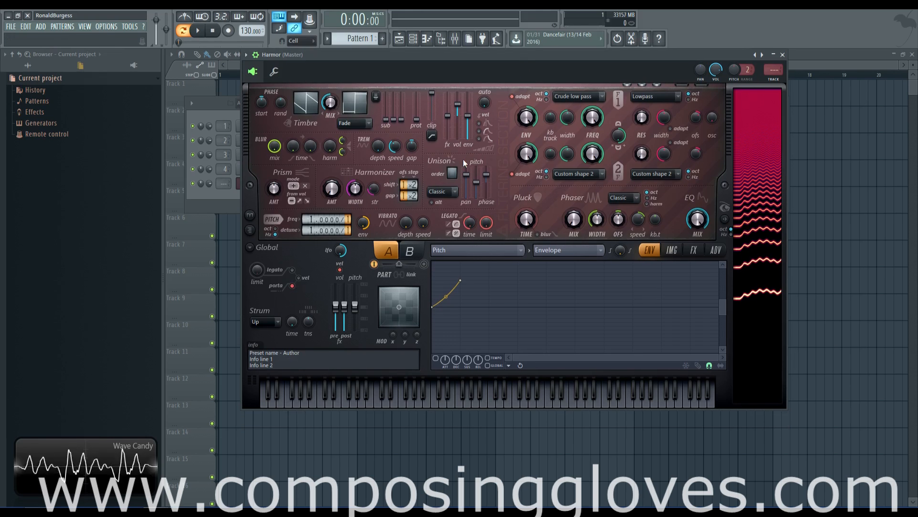
pyautogui.press('c')
pyautogui.press('m')
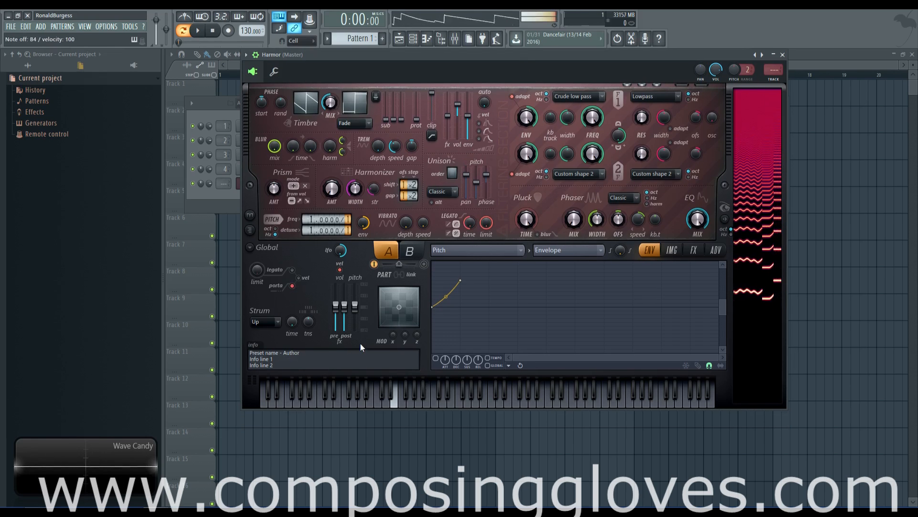
pyautogui.press('m')
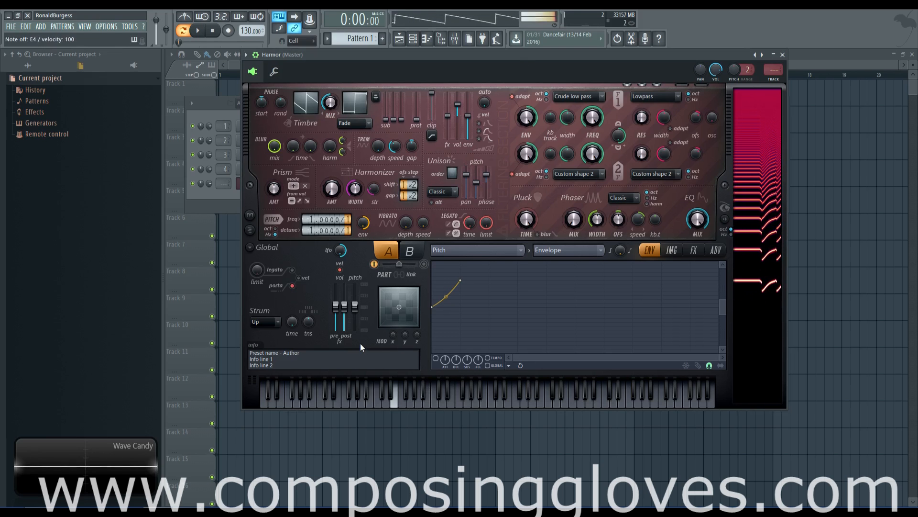
# Step: Switch to legato mode and play a run over E4, B4, A4 and G4 for comparison
pyautogui.click(292, 285)
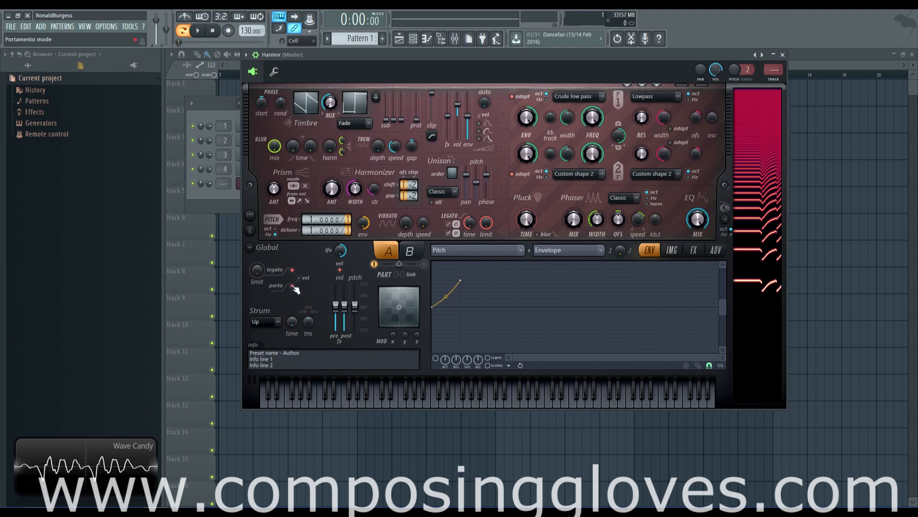
pyautogui.press('c')
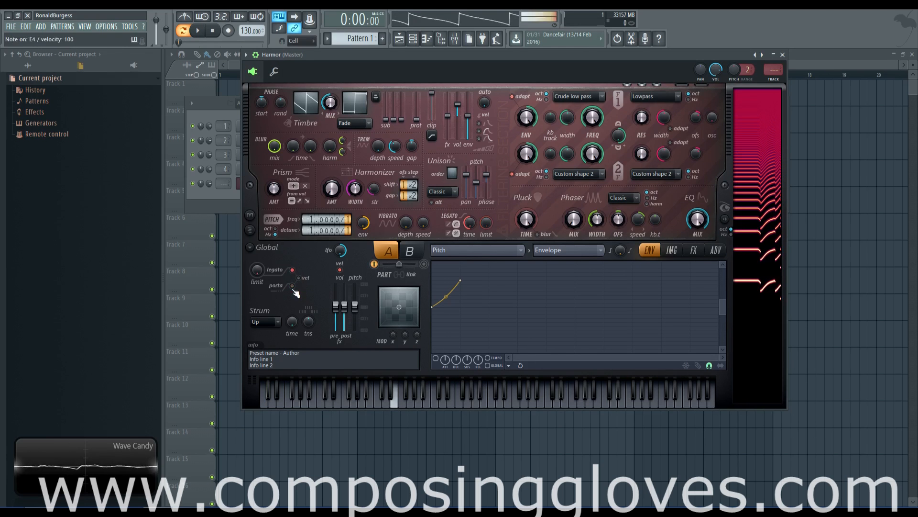
pyautogui.press('m')
pyautogui.press('n')
pyautogui.press('b')
pyautogui.press('n')
pyautogui.press('m')
pyautogui.press('n')
pyautogui.press('b')
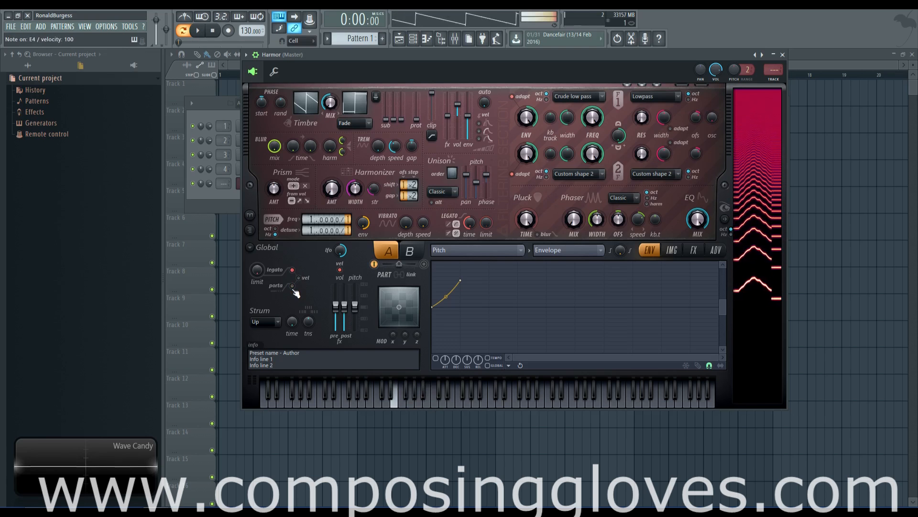
# Step: Return to portamento mode and play E4 to hear the slide between separate notes
pyautogui.click(293, 286)
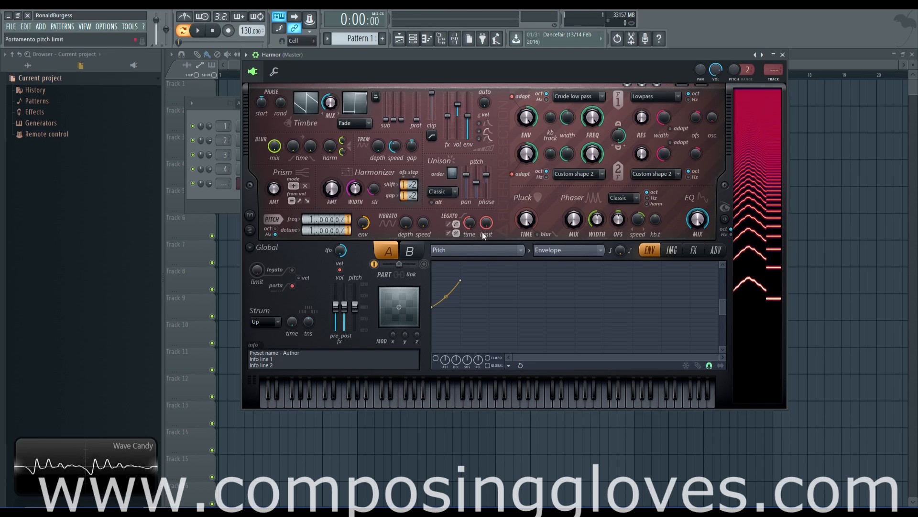
pyautogui.press('c')
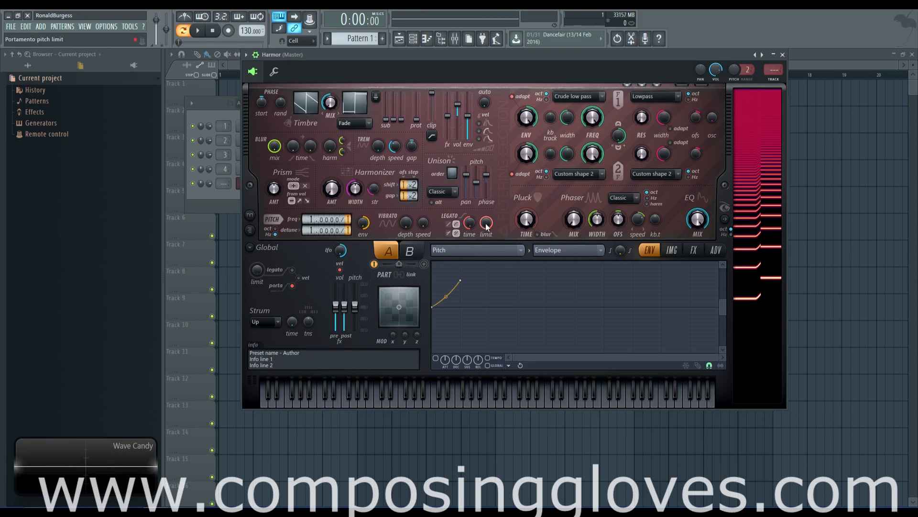
pyautogui.press('c')
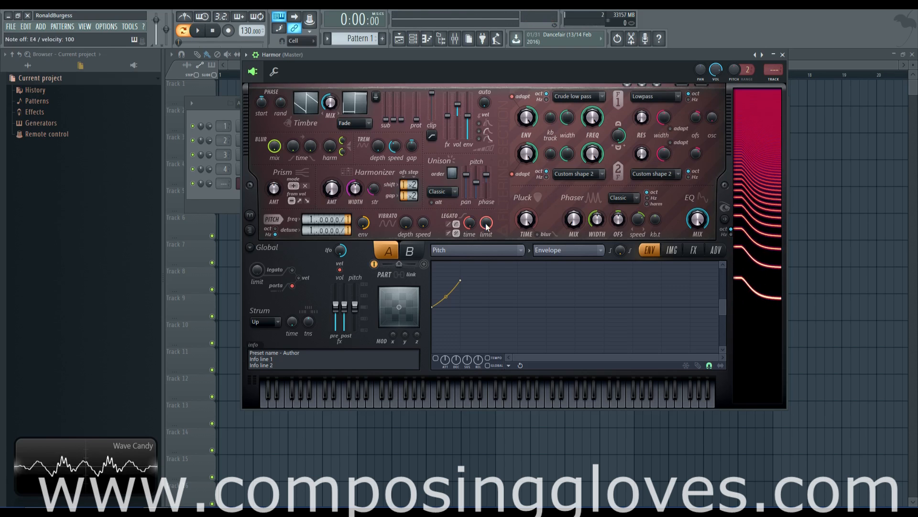
# Step: Adjust the portamento pitch limit and audition it with wide sweeps down and up the keyboard
pyautogui.click(486, 224)
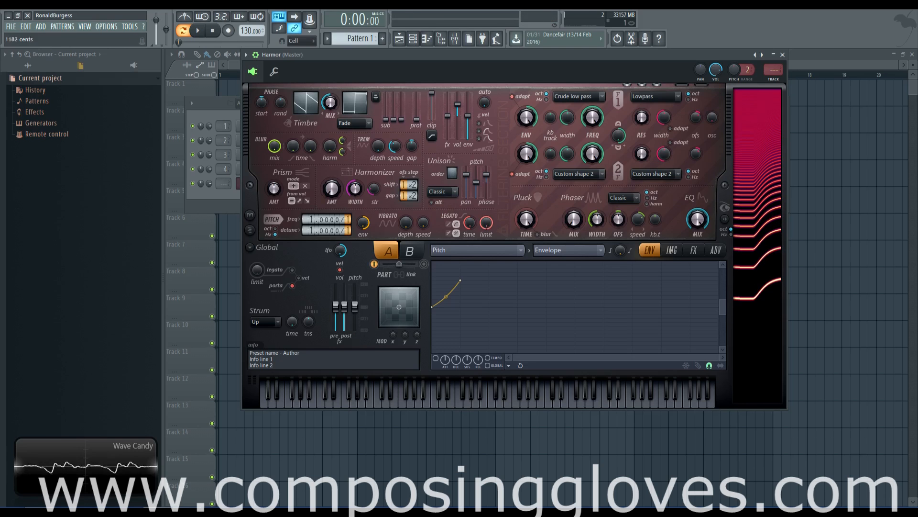
pyautogui.moveTo(486, 223); pyautogui.dragTo(485, 225)
pyautogui.press('e')
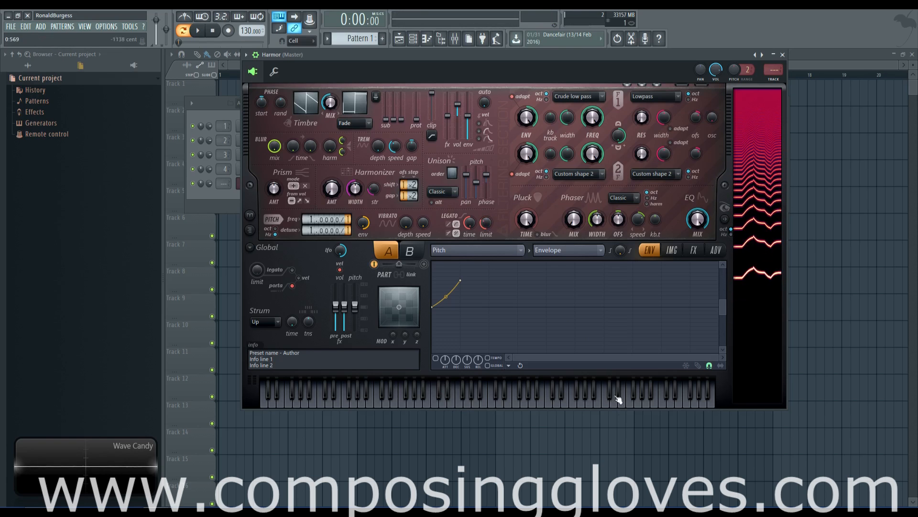
pyautogui.moveTo(640, 402); pyautogui.dragTo(390, 384)
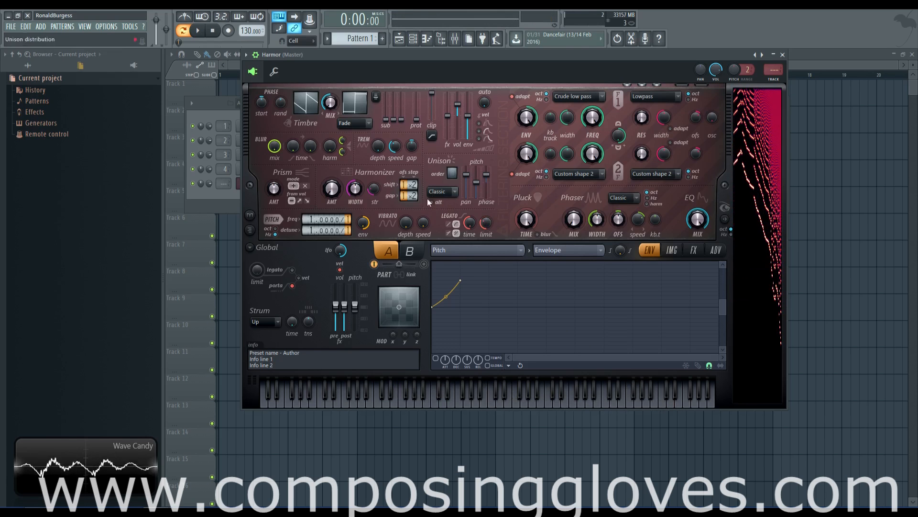
pyautogui.click(490, 222)
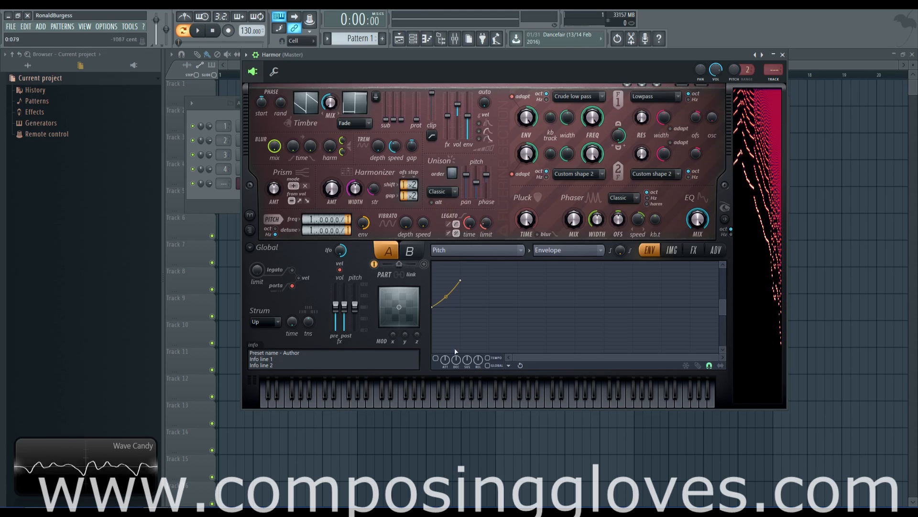
pyautogui.moveTo(378, 407); pyautogui.dragTo(643, 396)
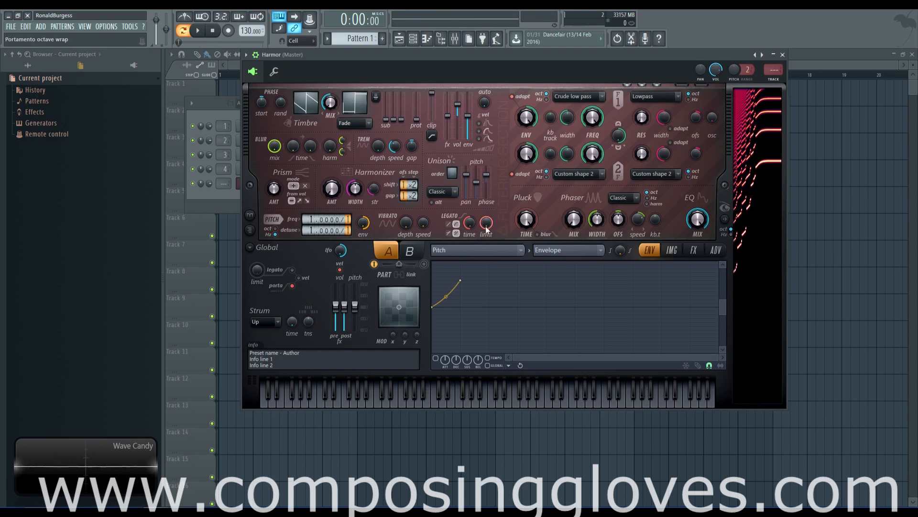
# Step: Try the other oct/Hz partial pitch distribution with the test notes D4 and B4, and restore the previous setting
pyautogui.click(276, 234)
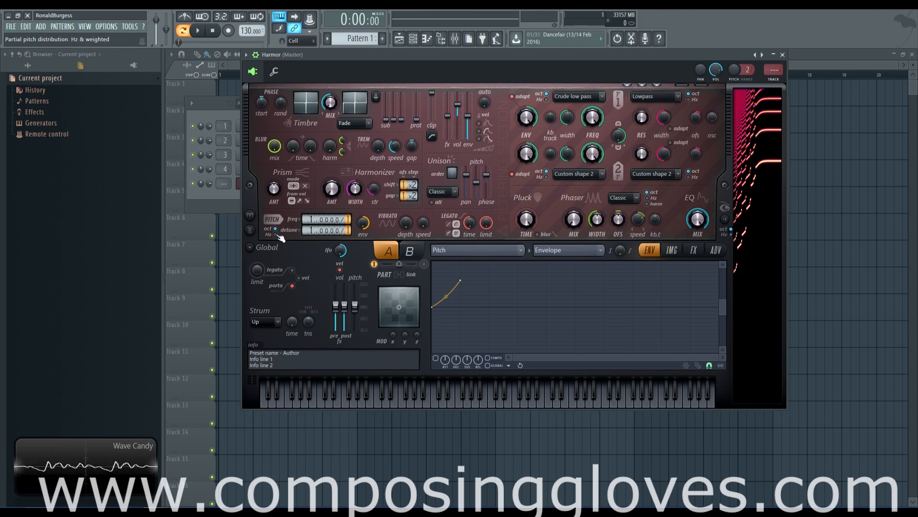
pyautogui.press('x')
pyautogui.press('m')
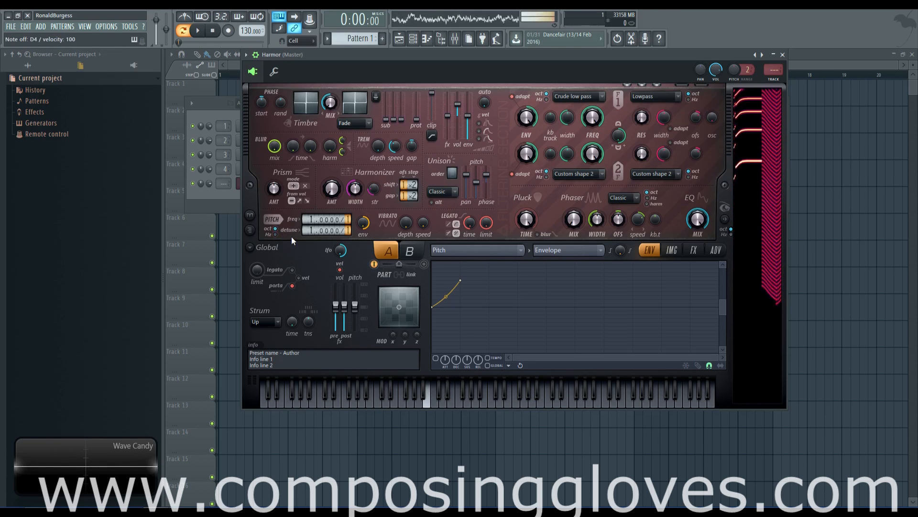
pyautogui.press('x')
pyautogui.click(277, 231)
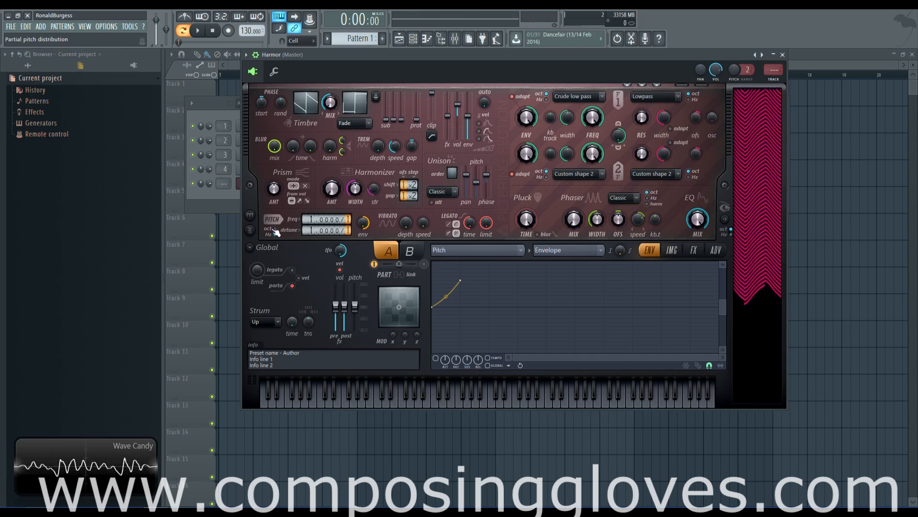
# Step: Move the Harmor window clear of the channel rack and open the Harmor channel in the Piano roll
pyautogui.moveTo(519, 55); pyautogui.dragTo(535, 70)
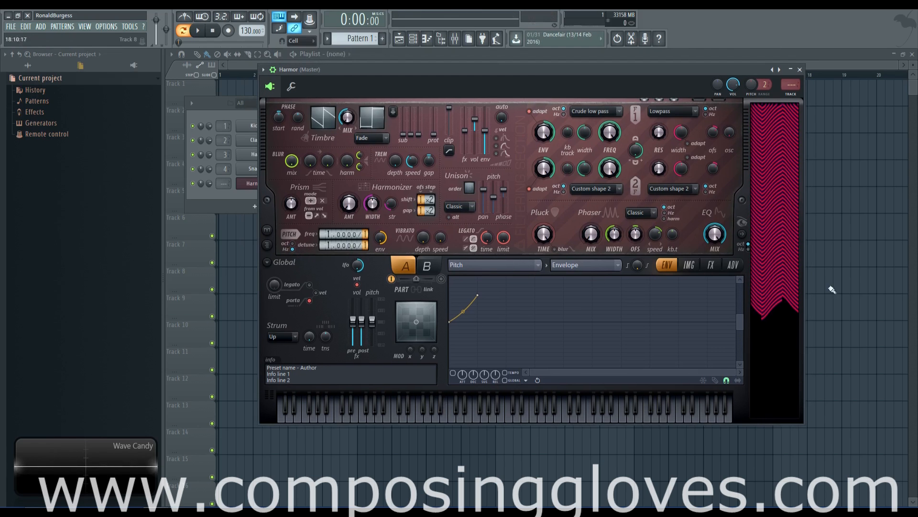
pyautogui.moveTo(432, 70); pyautogui.dragTo(516, 70)
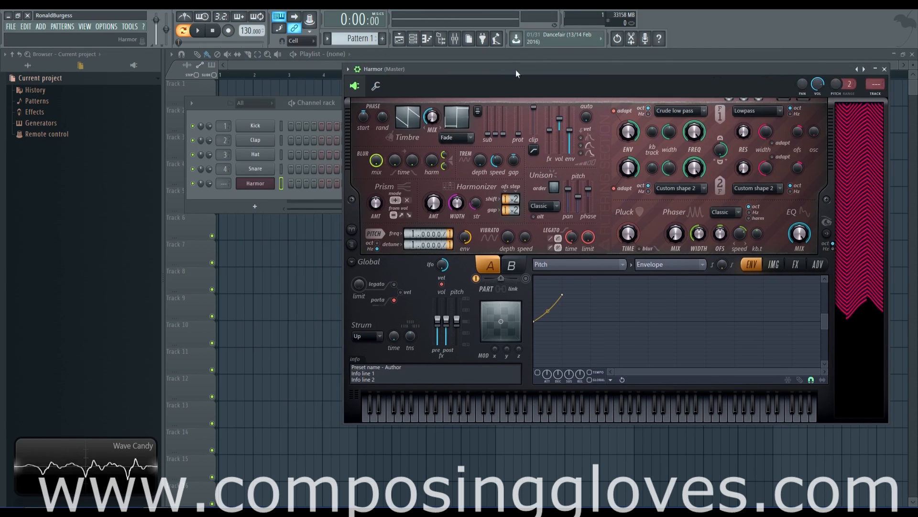
pyautogui.rightClick(272, 183)
pyautogui.click(297, 186)
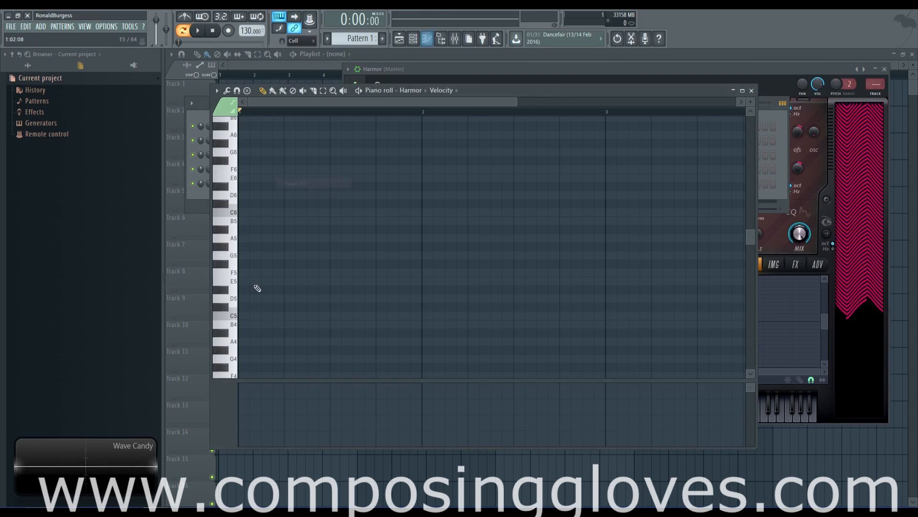
# Step: Place an A5 note at the start of the pattern and an overlapping A6 note just after it
pyautogui.click(221, 235)
pyautogui.scroll(4, 254, 245)
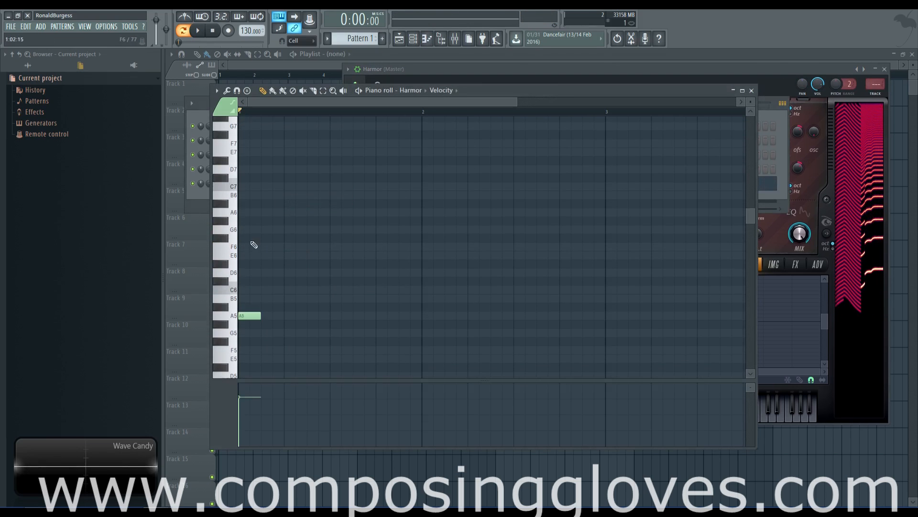
pyautogui.click(259, 212)
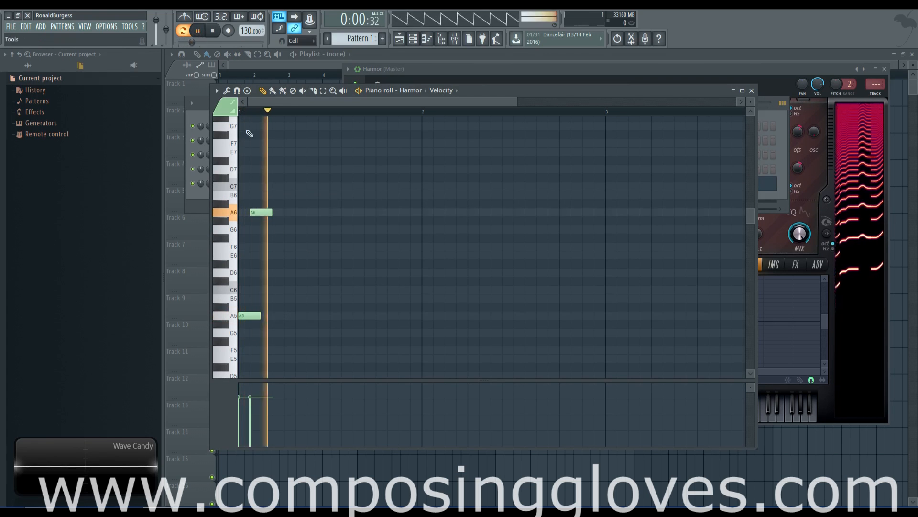
# Step: Add a C6 note after the A6 note, move it about two grid steps to the right, and audition the pattern
pyautogui.click(268, 281)
pyautogui.moveTo(273, 282); pyautogui.dragTo(274, 290)
pyautogui.click(779, 74)
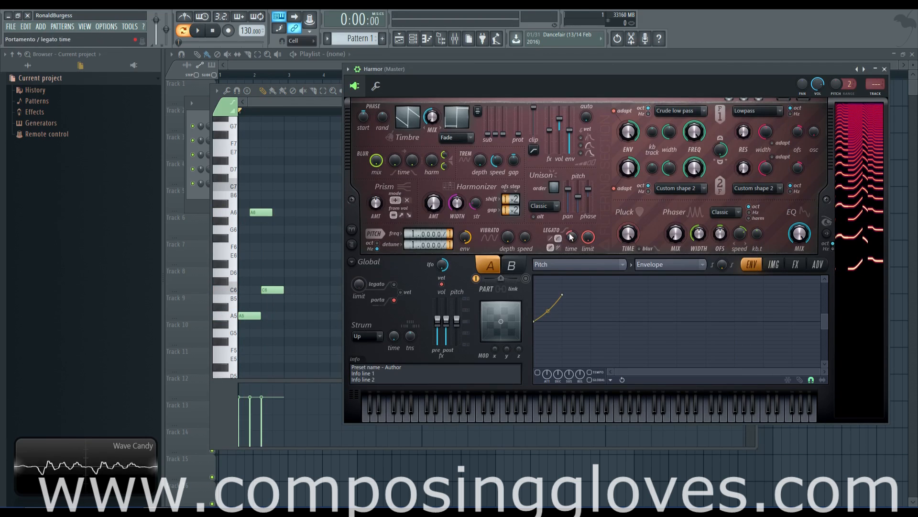
pyautogui.press('space')
pyautogui.press('space')
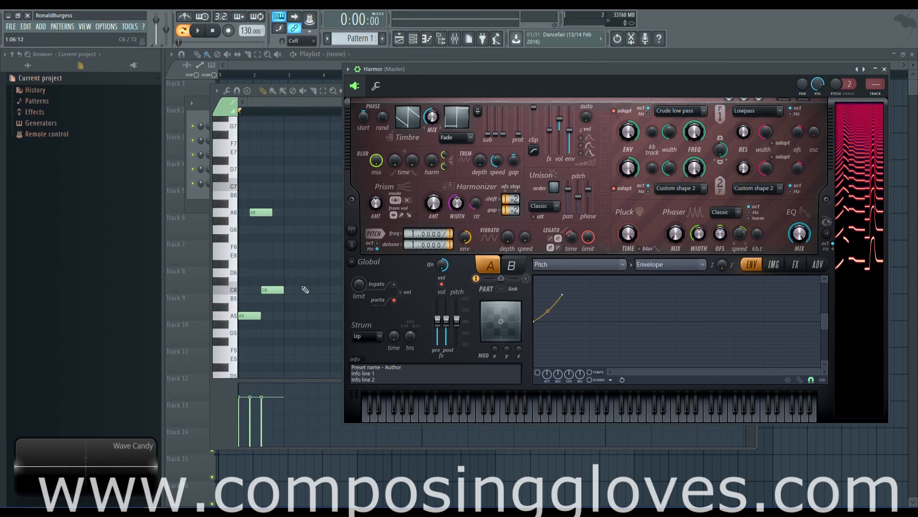
pyautogui.moveTo(264, 291); pyautogui.dragTo(287, 294)
pyautogui.press('space')
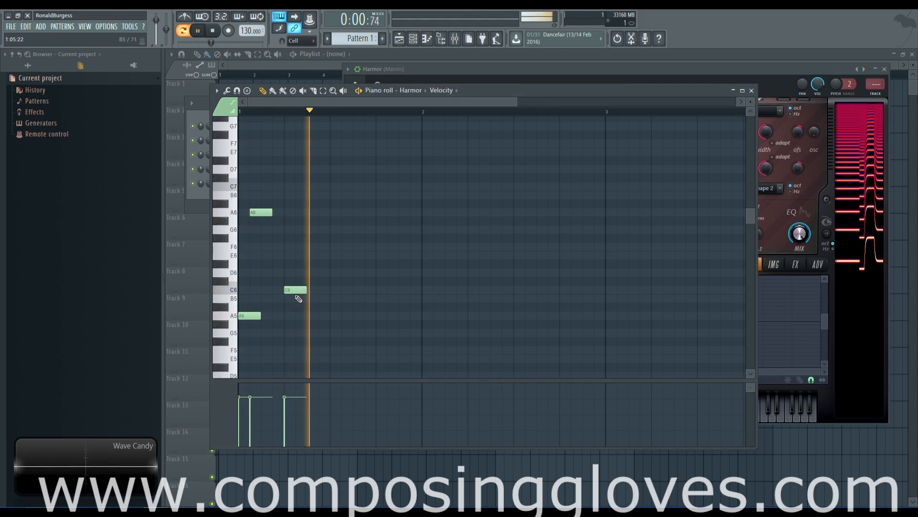
pyautogui.press('space')
# Step: Add A5, A#5 and B5 notes in the second half of bar 1, spread them apart, and audition the pattern
pyautogui.click(338, 315)
pyautogui.click(360, 306)
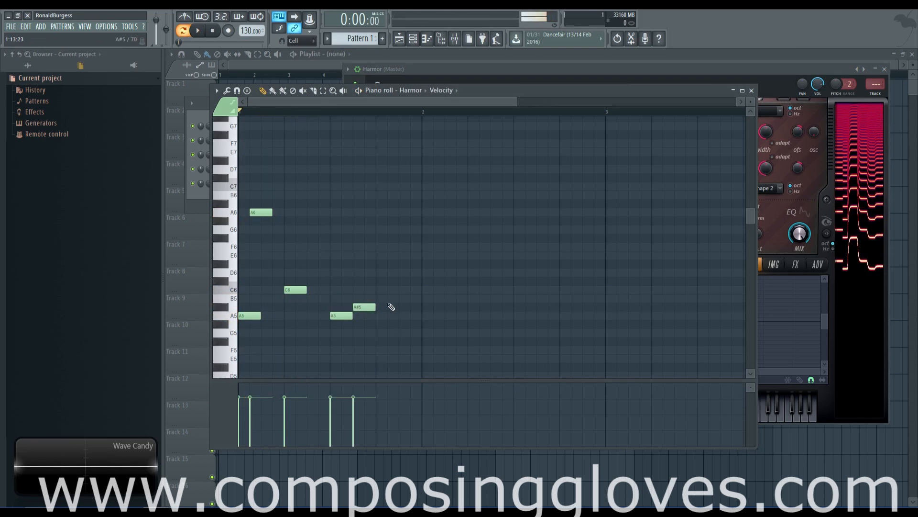
pyautogui.click(393, 298)
pyautogui.press('space')
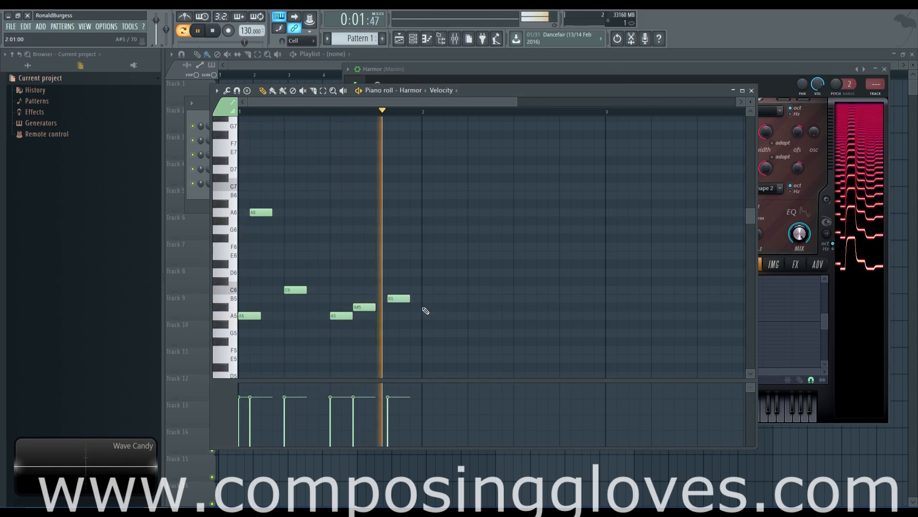
pyautogui.press('space')
pyautogui.moveTo(355, 307); pyautogui.dragTo(408, 297)
pyautogui.press('space')
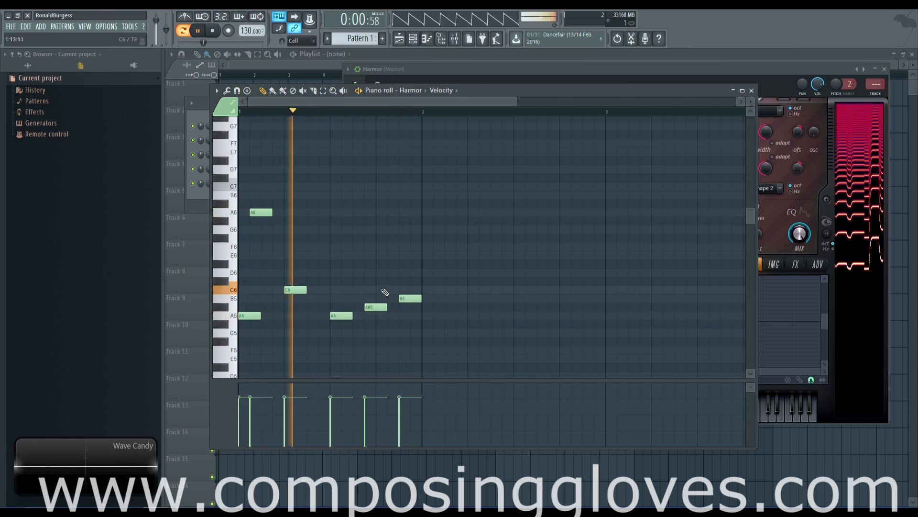
pyautogui.press('space')
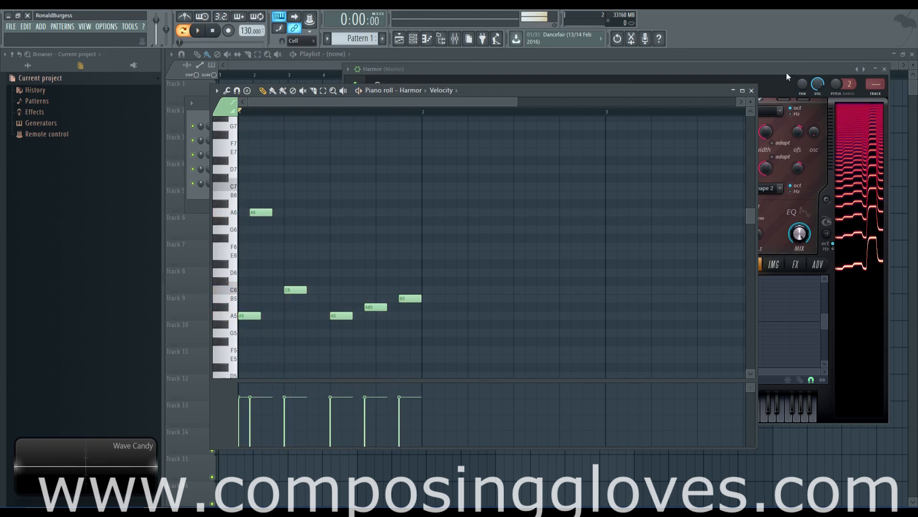
# Step: Bring Harmor forward, view its effects and the options of the pitch frequency, and look at its About page
pyautogui.click(786, 73)
pyautogui.click(794, 264)
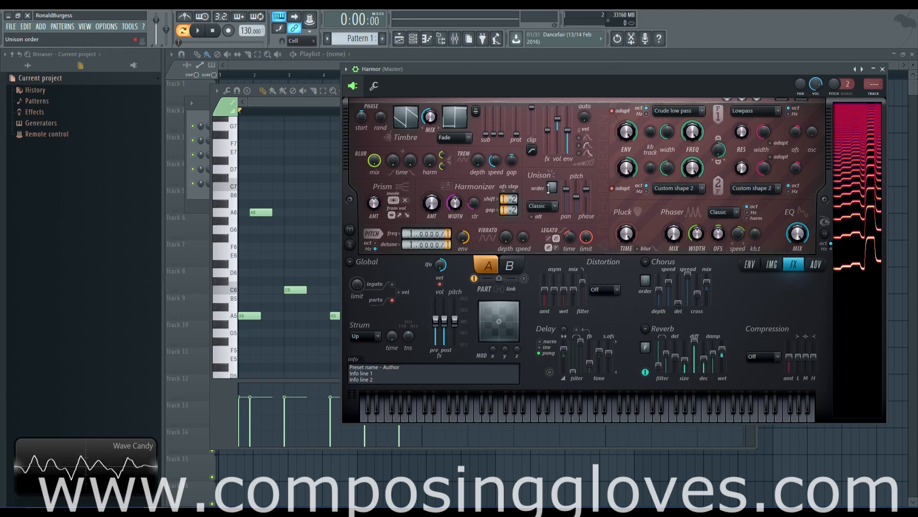
pyautogui.rightClick(428, 234)
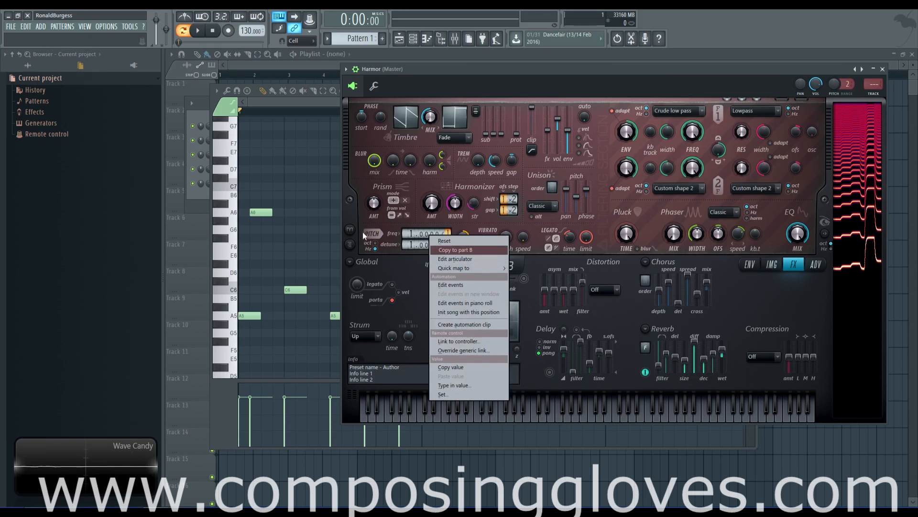
pyautogui.click(350, 231)
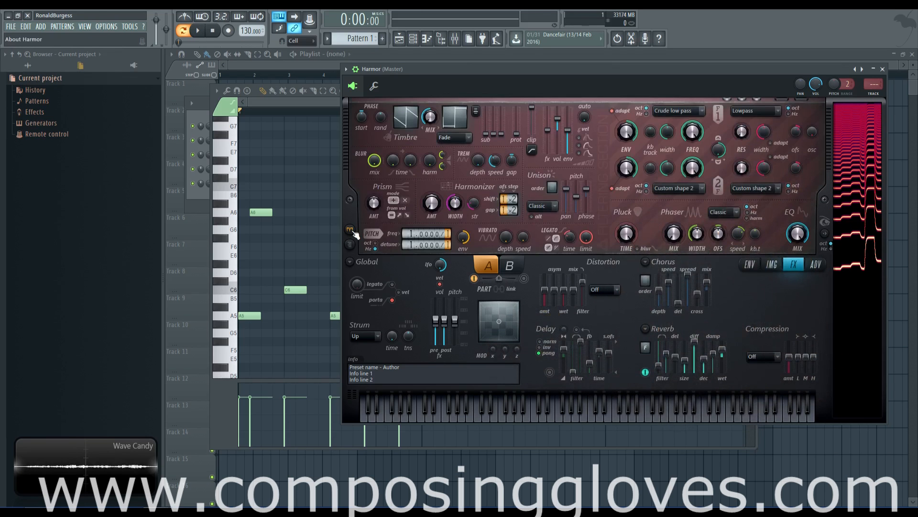
pyautogui.click(351, 231)
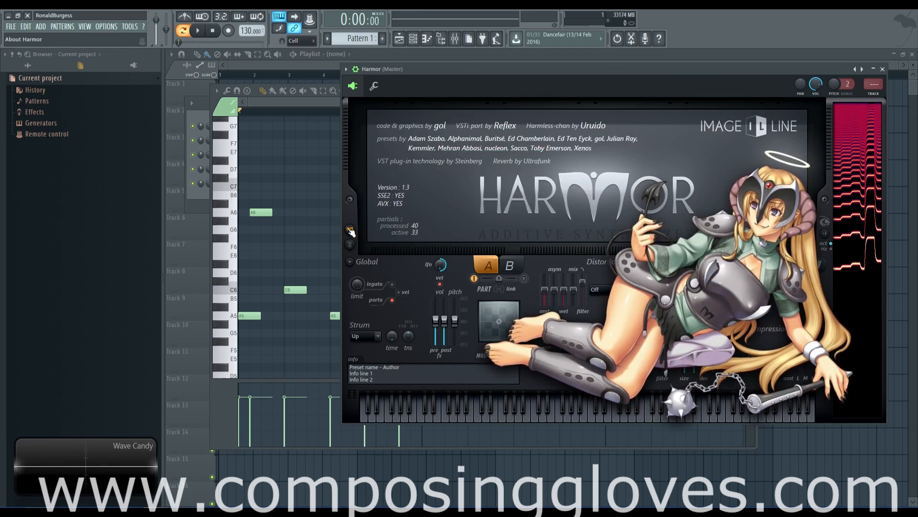
pyautogui.click(350, 234)
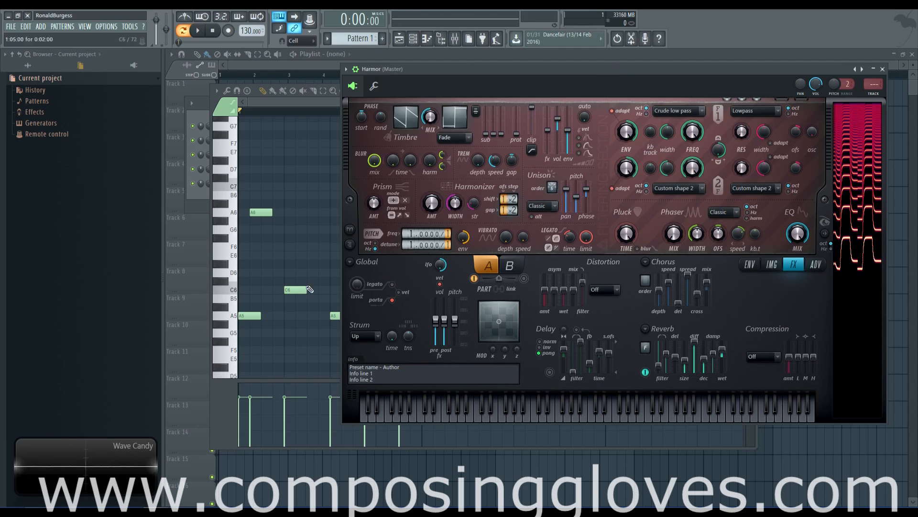
# Step: Lower Harmor's unison pitch thickness slightly and open its articulator envelope for editing
pyautogui.press('space')
pyautogui.moveTo(576, 198); pyautogui.dragTo(583, 207)
pyautogui.click(771, 264)
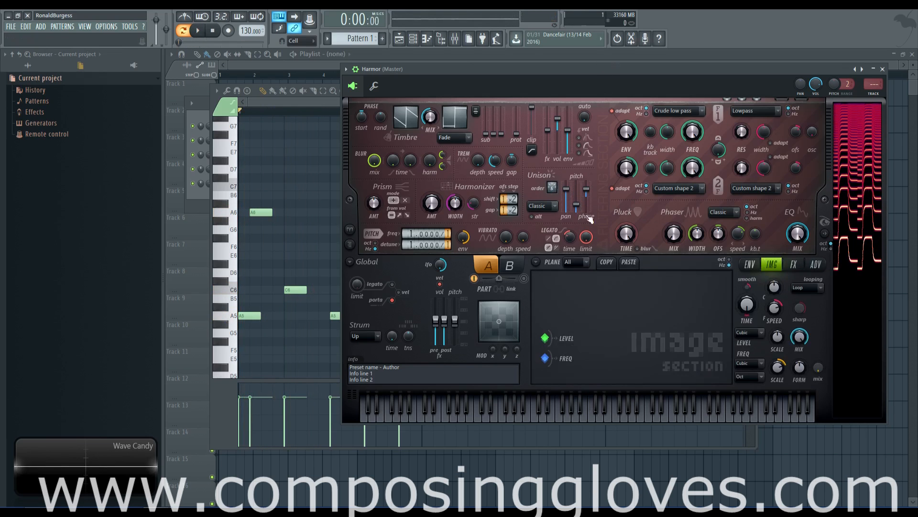
pyautogui.rightClick(577, 209)
pyautogui.click(617, 233)
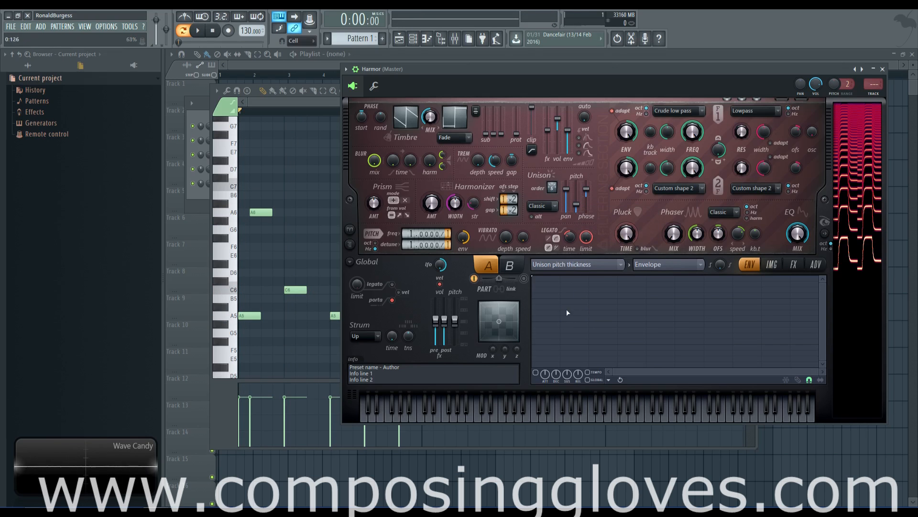
# Step: Draw and enable a steeply falling Unison pitch thickness envelope, and raise the unison pitch amount before auditioning it
pyautogui.moveTo(619, 359); pyautogui.dragTo(617, 375)
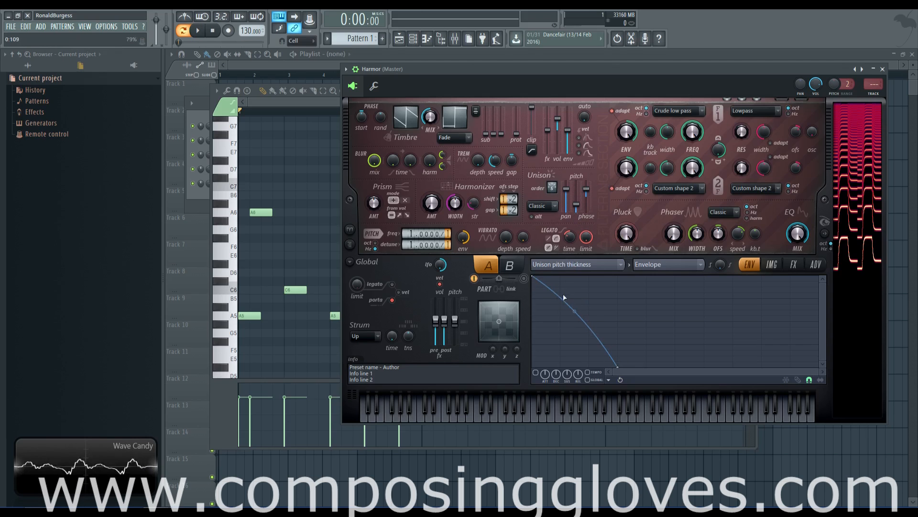
pyautogui.moveTo(576, 313); pyautogui.dragTo(555, 378)
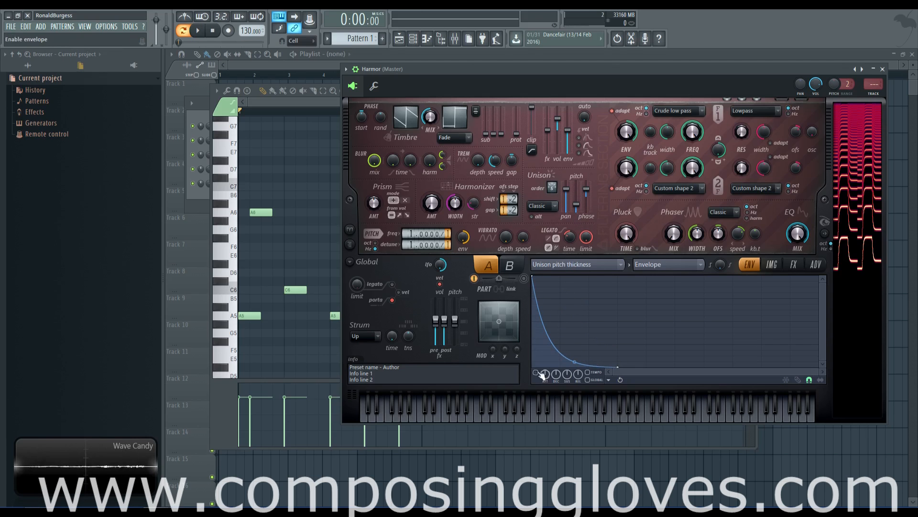
pyautogui.moveTo(576, 204); pyautogui.dragTo(577, 186)
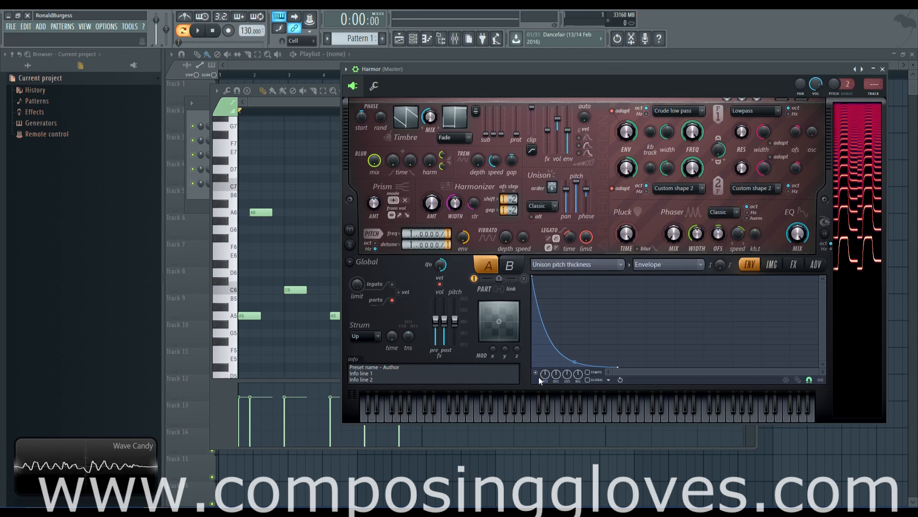
pyautogui.press('space')
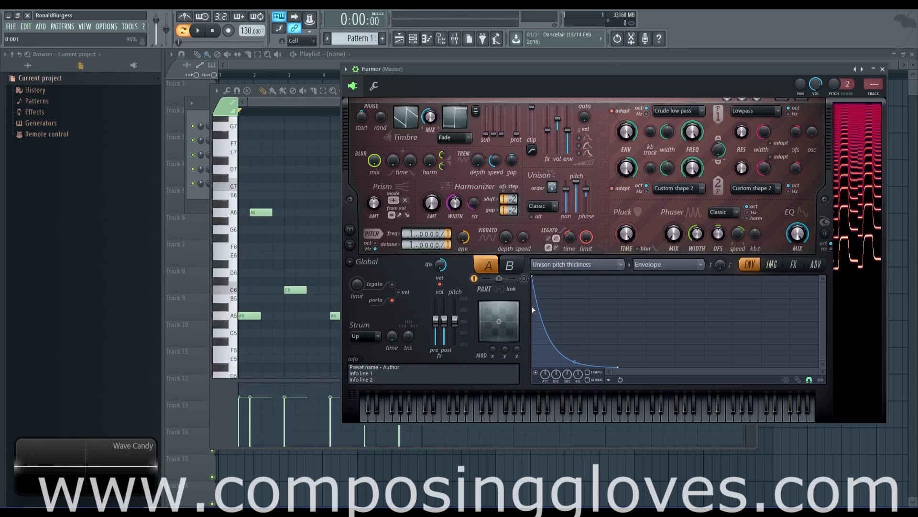
pyautogui.press('space')
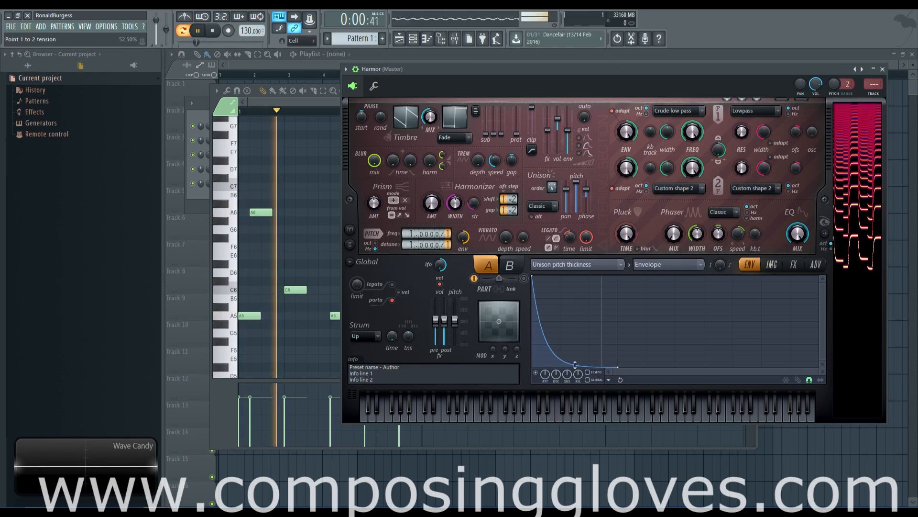
pyautogui.press('space')
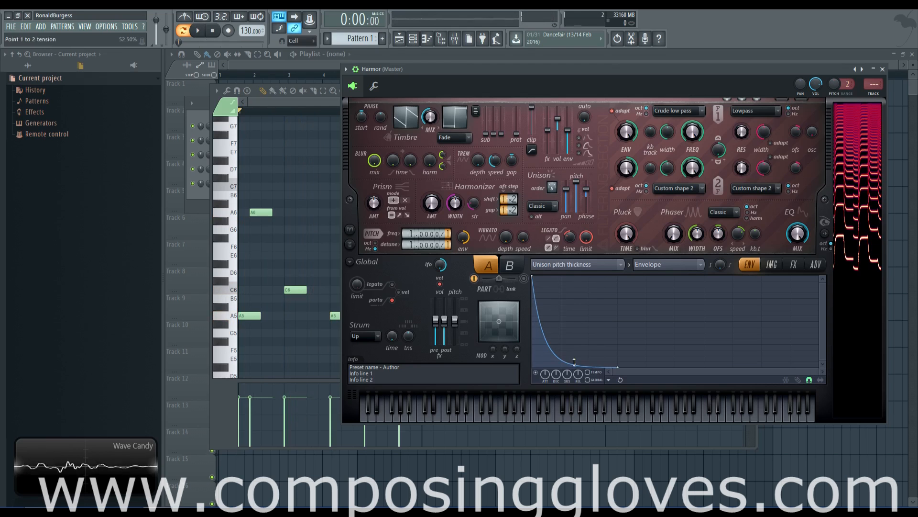
# Step: Soften the tension of the pitch thickness envelope's falling curve and audition it with the sequenced notes
pyautogui.moveTo(572, 364); pyautogui.dragTo(576, 308)
pyautogui.press('space')
pyautogui.press('space')
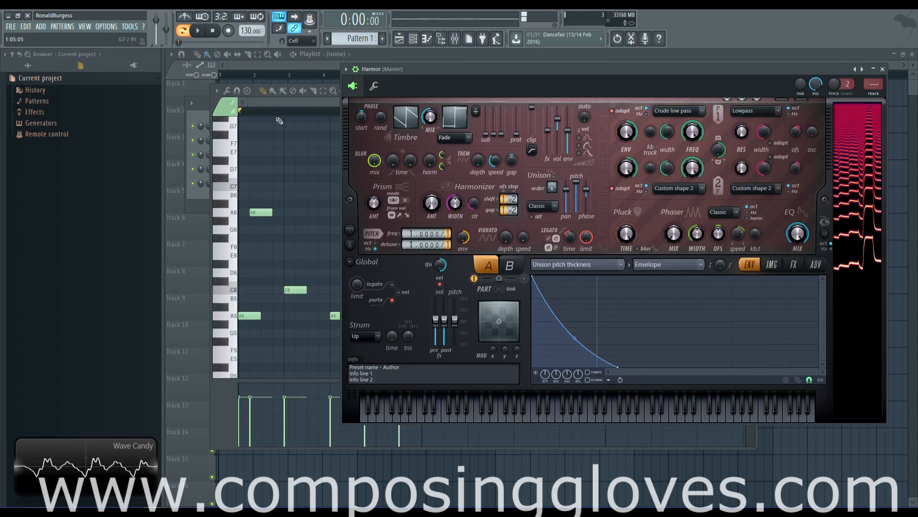
pyautogui.click(285, 104)
pyautogui.press('space')
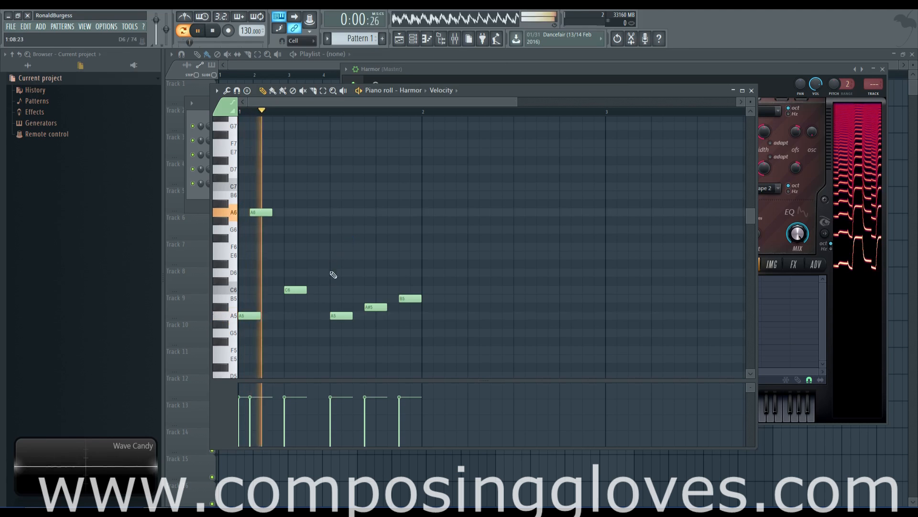
# Step: Copy the whole bar 1 phrase into bar 2 and delete the copied B5 and A#5 notes
pyautogui.scroll(-2, 293, 262)
pyautogui.moveTo(260, 131); pyautogui.dragTo(518, 309)
pyautogui.press('space')
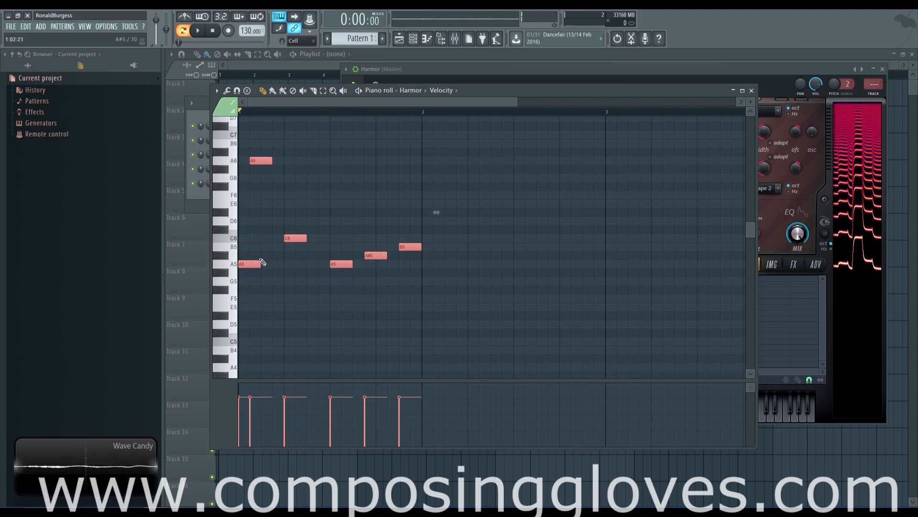
pyautogui.moveTo(436, 212); pyautogui.dragTo(617, 214)
pyautogui.rightClick(594, 246)
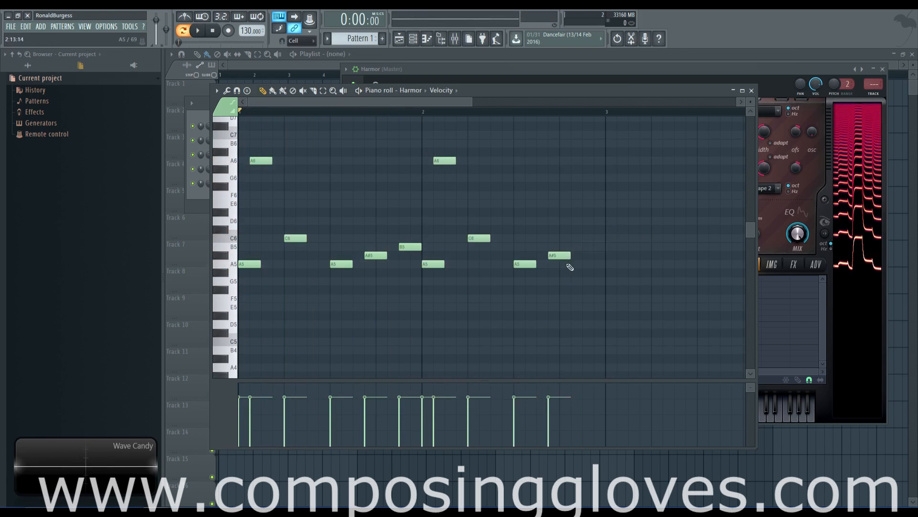
pyautogui.rightClick(560, 255)
pyautogui.scroll(-4, 512, 249)
pyautogui.scroll(4, 430, 242)
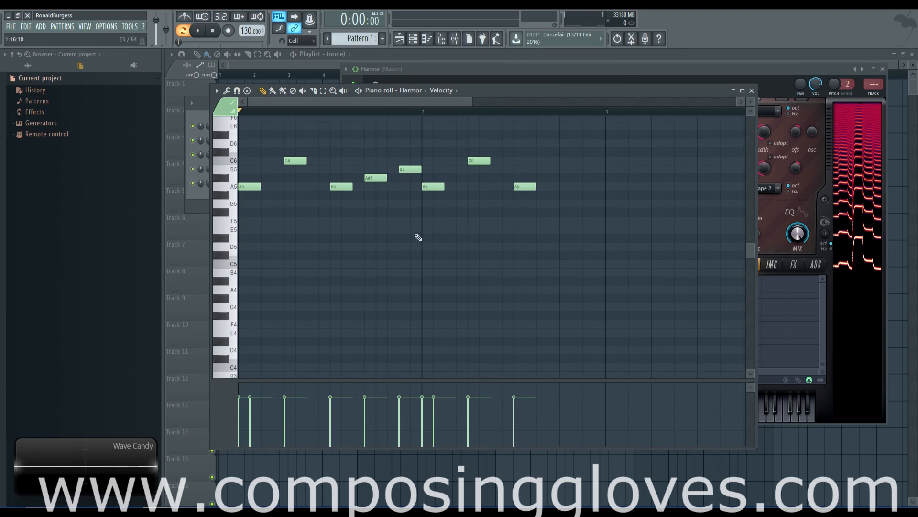
# Step: Duplicate all notes from bar 3 onward with an added octave-lower copy, and audition the extended pattern
pyautogui.hotkey('ctrl', 'a')
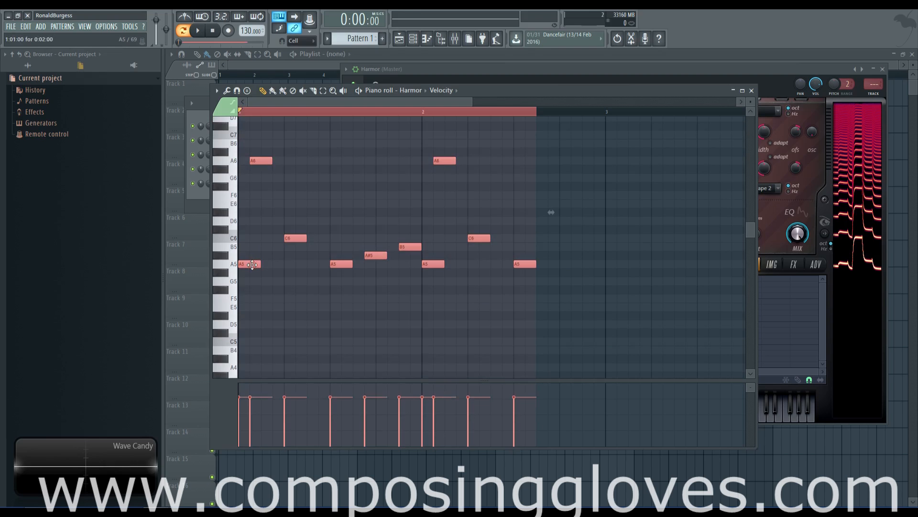
pyautogui.moveTo(253, 265); pyautogui.dragTo(617, 375)
pyautogui.click(372, 114)
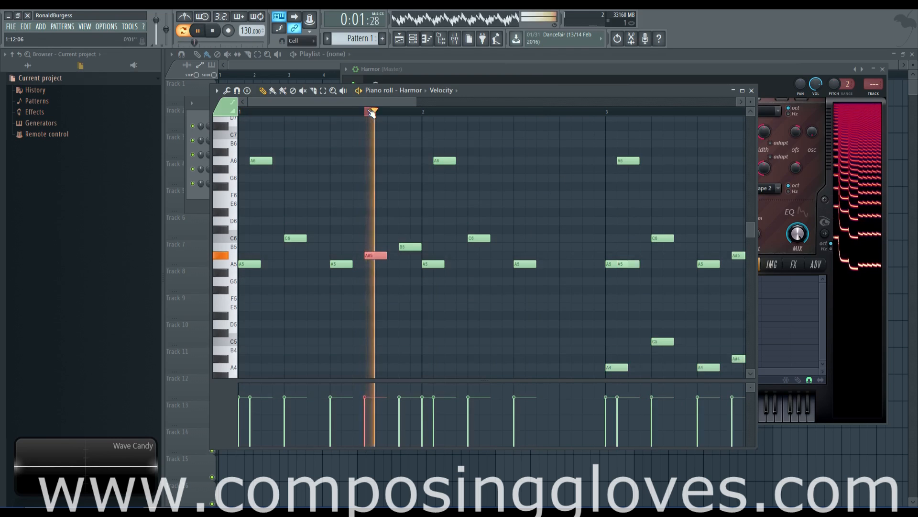
pyautogui.rightClick(415, 114)
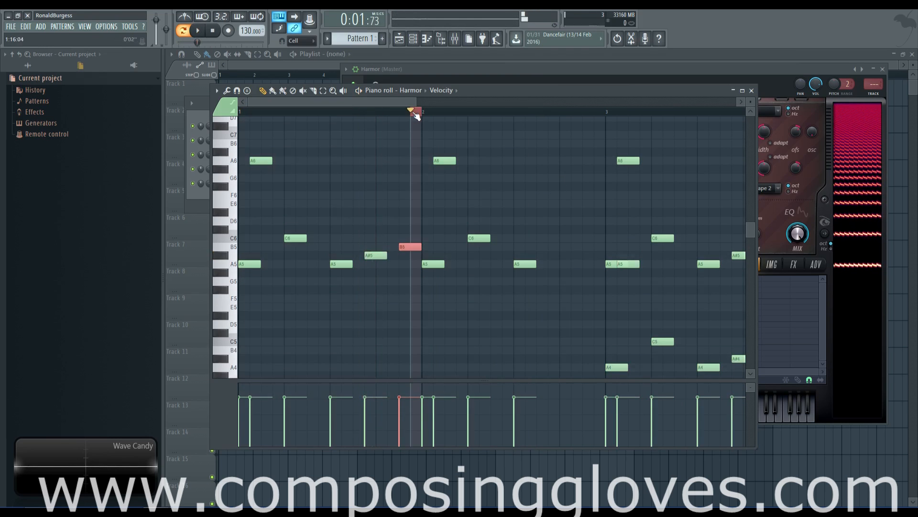
pyautogui.rightClick(363, 113)
pyautogui.press('space')
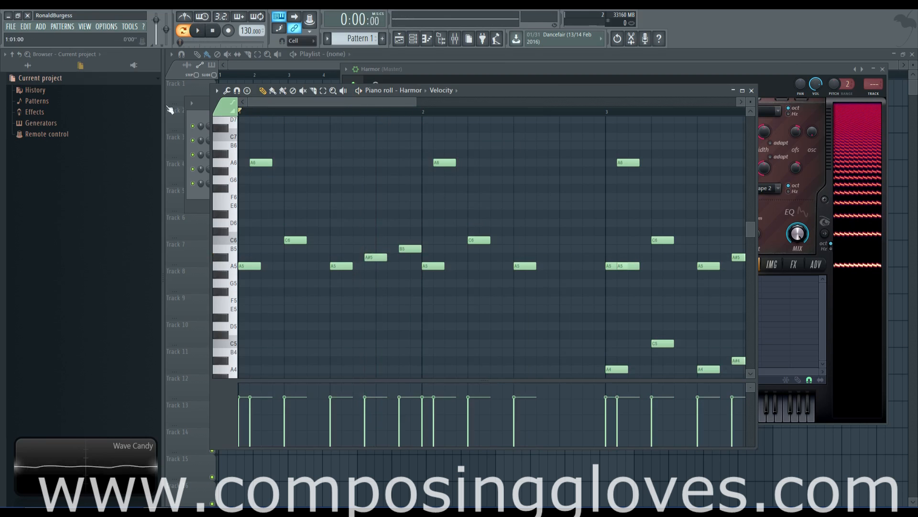
pyautogui.moveTo(584, 166); pyautogui.dragTo(427, 138)
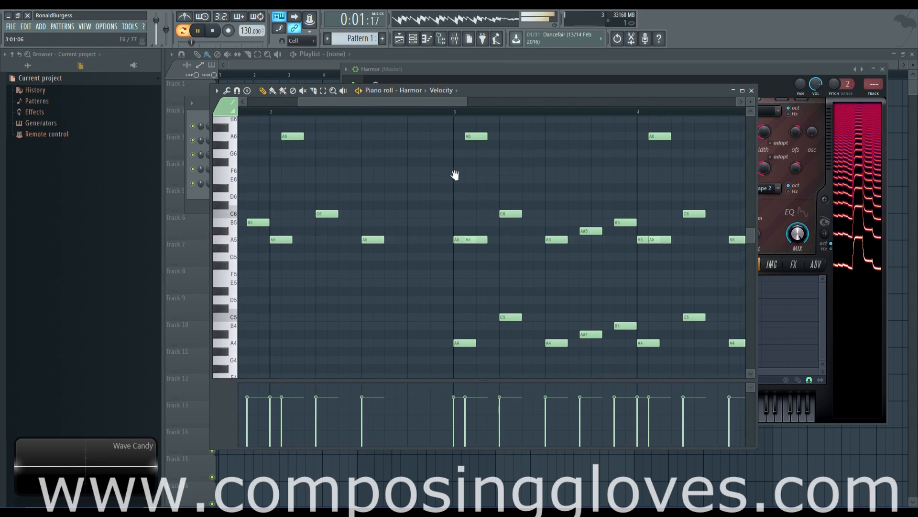
pyautogui.moveTo(455, 174); pyautogui.dragTo(425, 173)
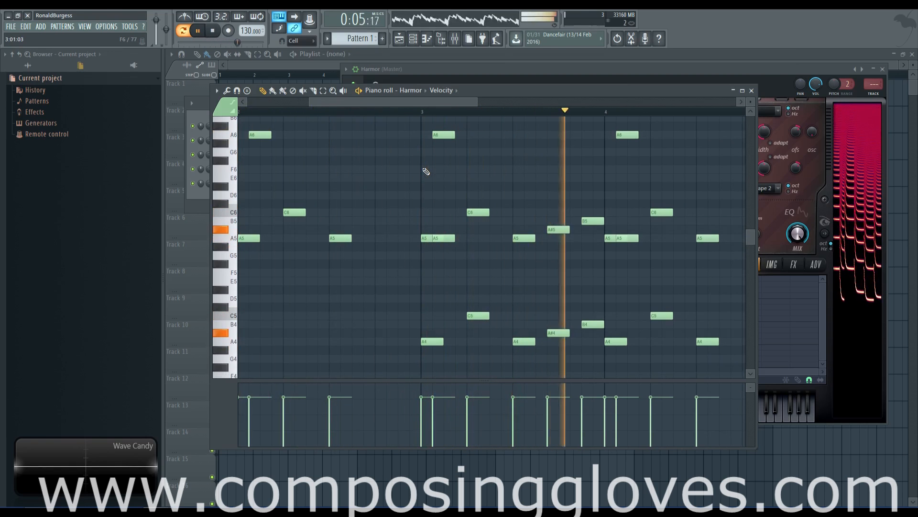
pyautogui.press('space')
# Step: Set Harmor's portamento/legato time to 66 ms while the pattern plays
pyautogui.click(756, 73)
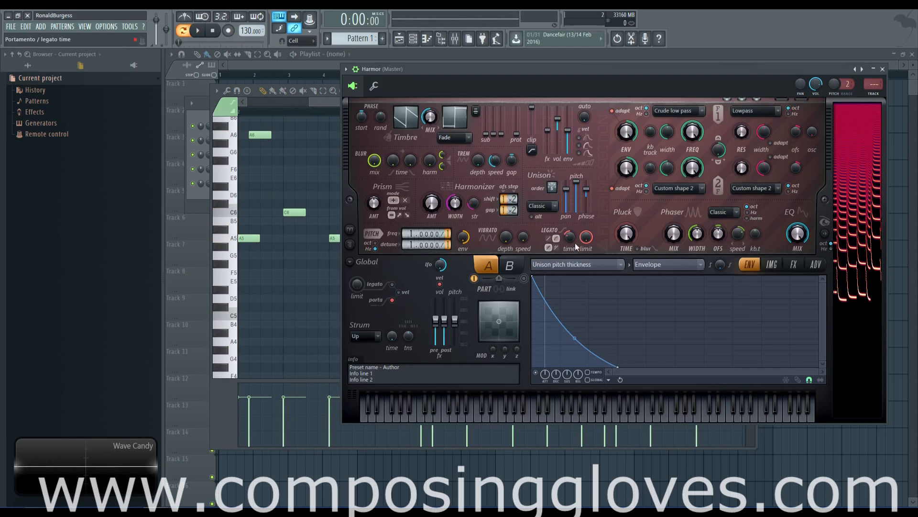
pyautogui.press('space')
pyautogui.moveTo(570, 238); pyautogui.dragTo(569, 232)
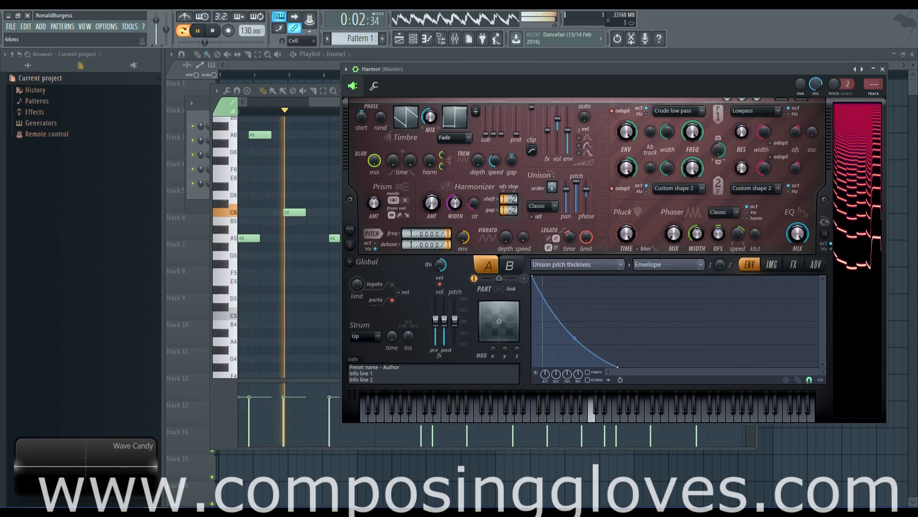
pyautogui.press('space')
# Step: Switch the envelope to Pitch vibrato depth and reshape it into a concave curve falling from full level to zero
pyautogui.click(576, 265)
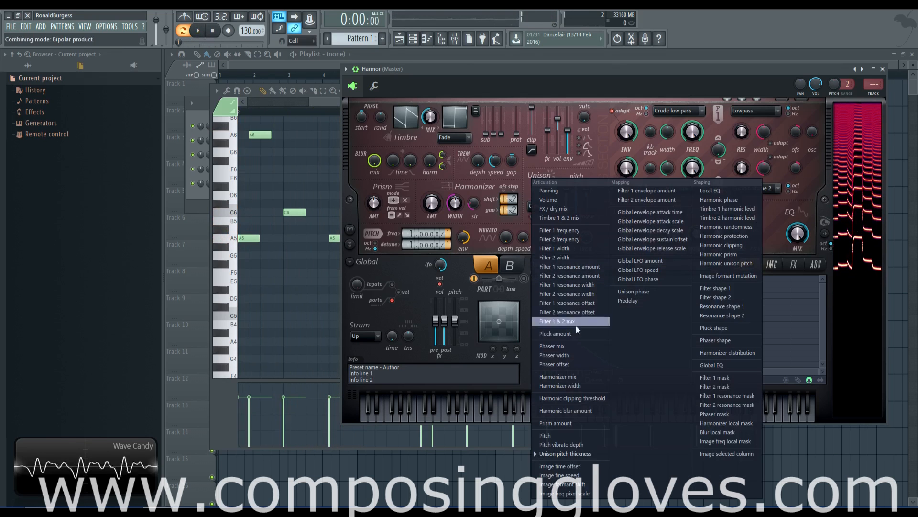
pyautogui.click(590, 446)
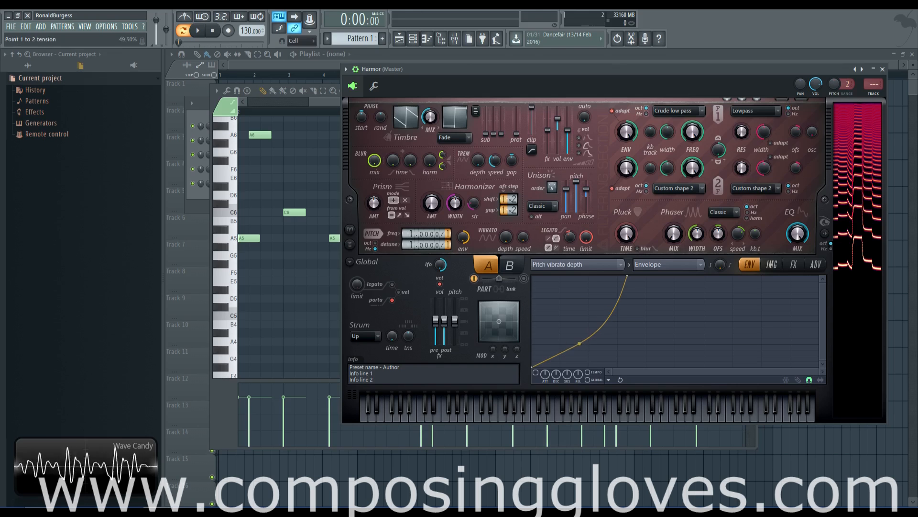
pyautogui.moveTo(579, 343); pyautogui.dragTo(573, 295)
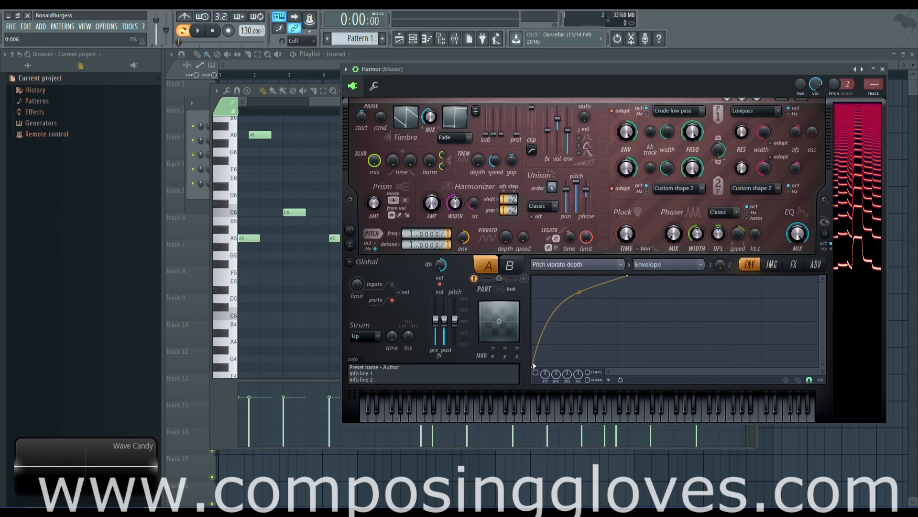
pyautogui.moveTo(504, 238)
pyautogui.mouseDown()
pyautogui.moveTo(504, 215)
pyautogui.moveTo(505, 241)
pyautogui.mouseUp()
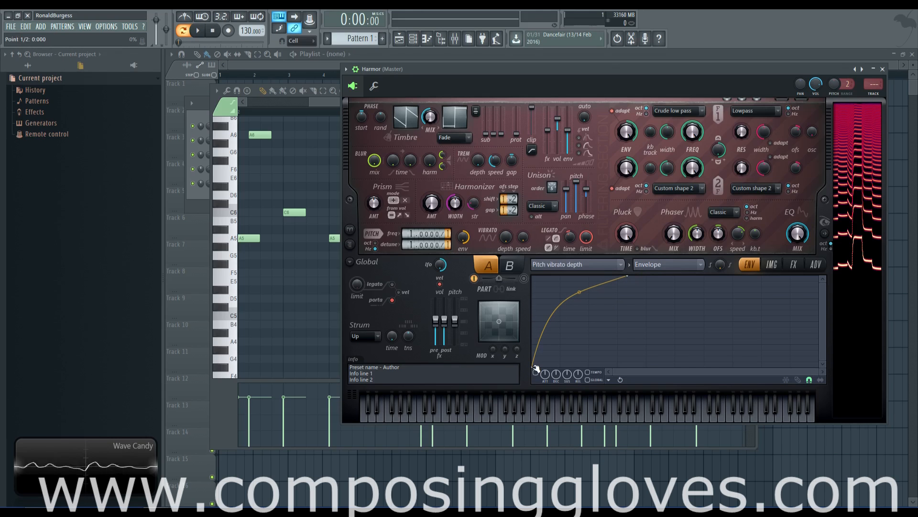
pyautogui.moveTo(532, 363); pyautogui.dragTo(532, 277)
pyautogui.moveTo(626, 276); pyautogui.dragTo(620, 368)
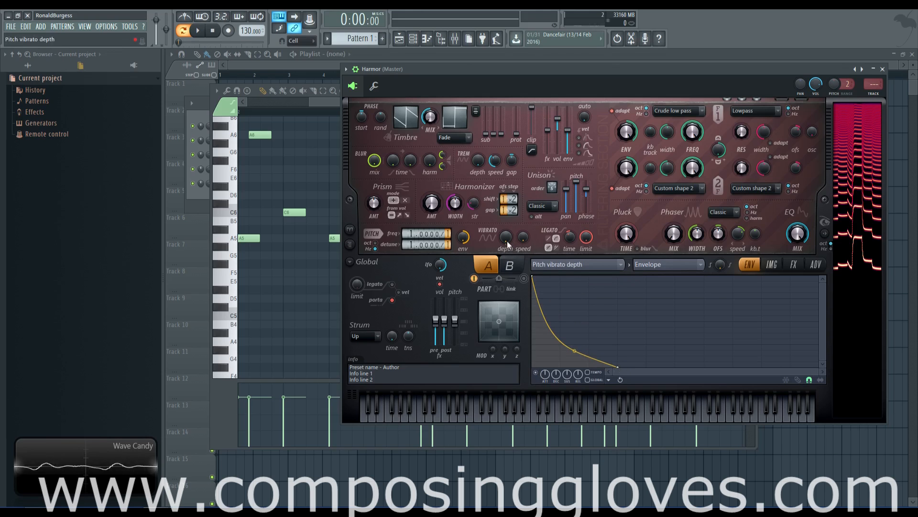
# Step: Raise the vibrato depth slightly while auditioning the pattern, and review the available articulation targets
pyautogui.press('space')
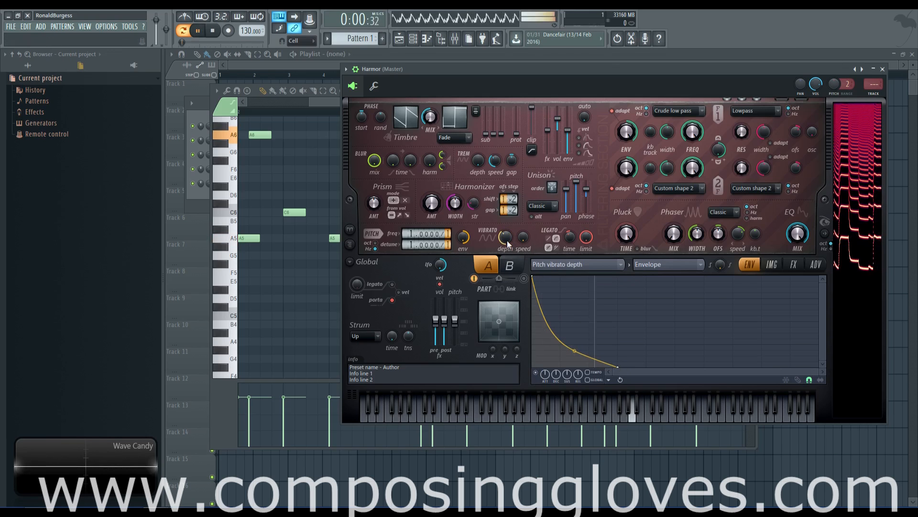
pyautogui.press('space')
pyautogui.click(603, 264)
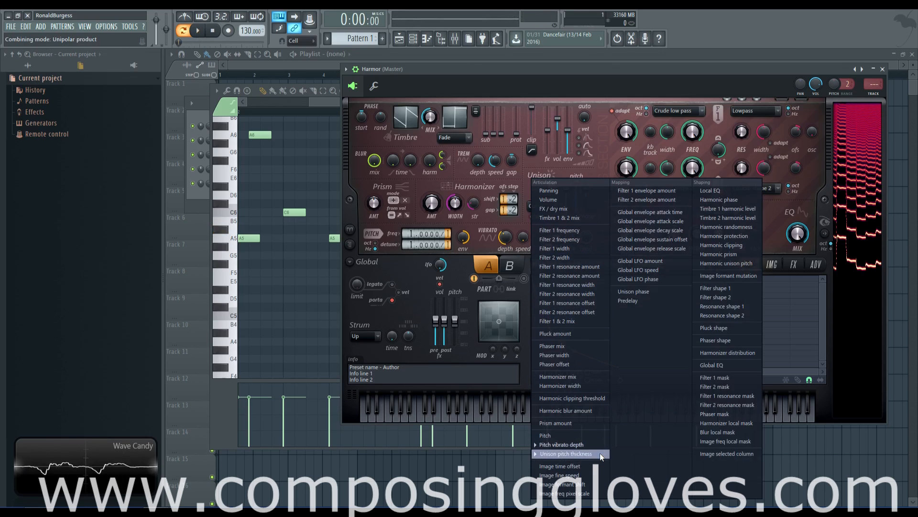
pyautogui.click(593, 83)
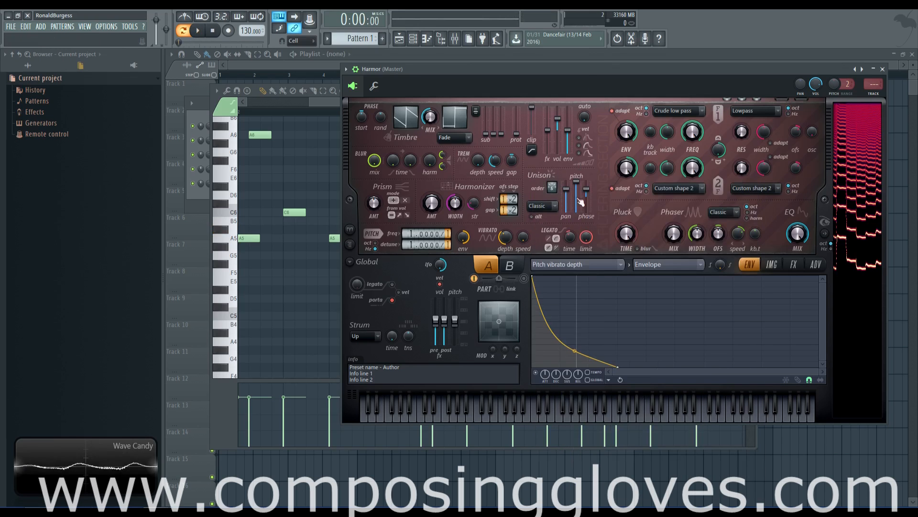
pyautogui.moveTo(577, 194); pyautogui.dragTo(577, 206)
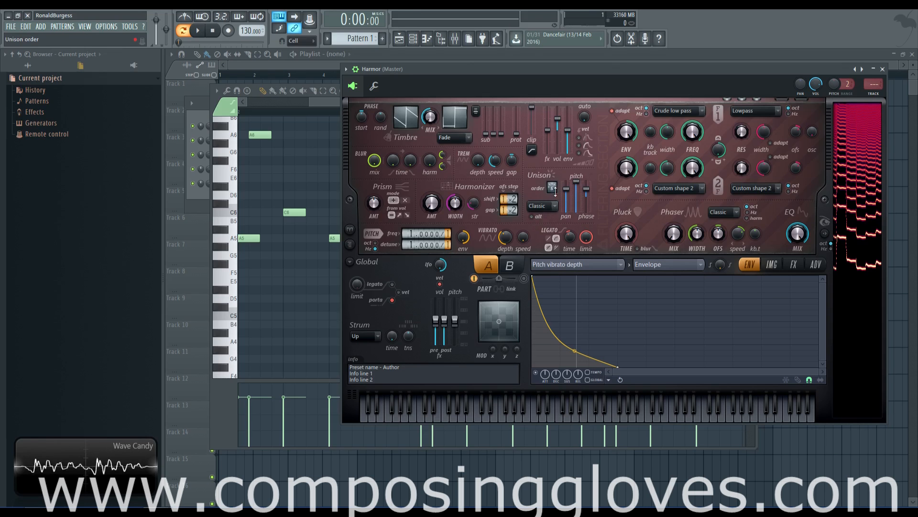
# Step: Bring the piano roll to the front and audition the pattern, showing all of its bars
pyautogui.press('space')
pyautogui.click(306, 103)
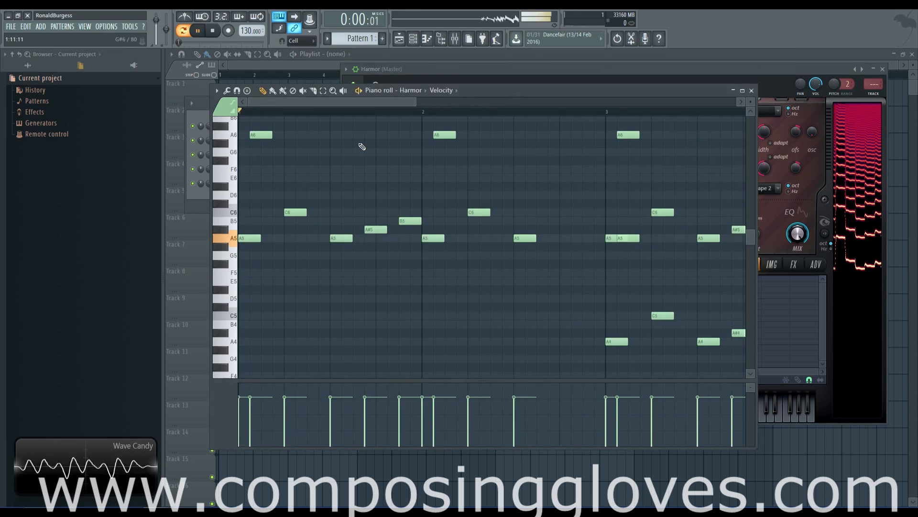
pyautogui.press('space')
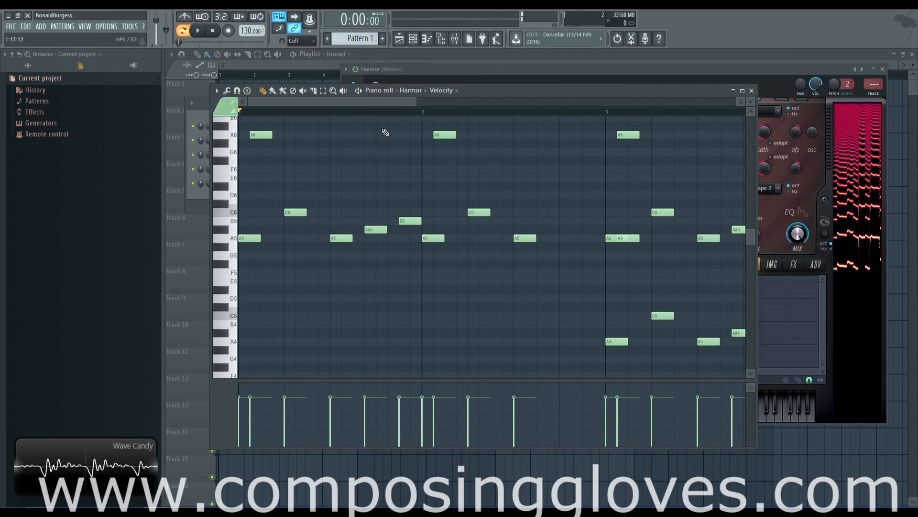
pyautogui.press('space')
pyautogui.moveTo(413, 102); pyautogui.dragTo(590, 102)
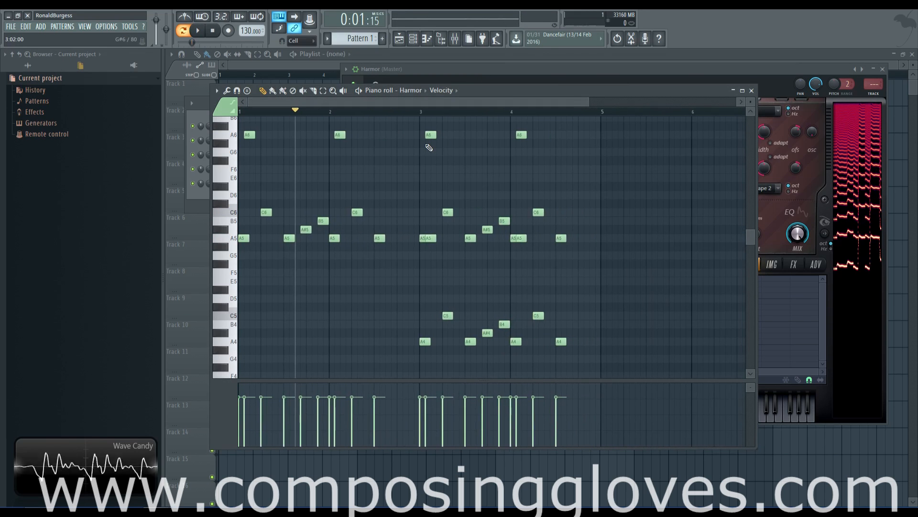